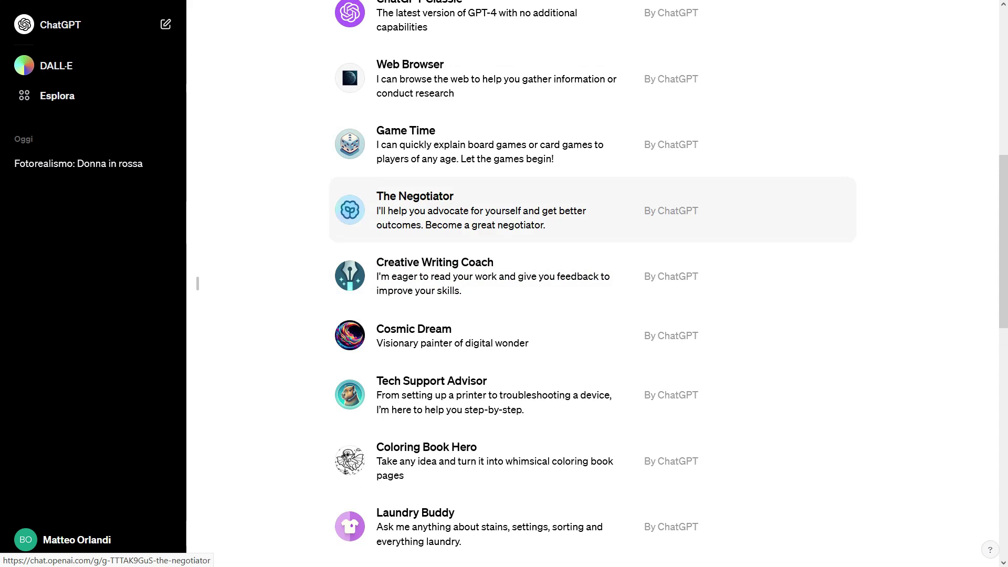
Step: Look through the GPTs made by OpenAI and open the Tech Support Advisor GPT
scroll(592, 266, "up", 3)
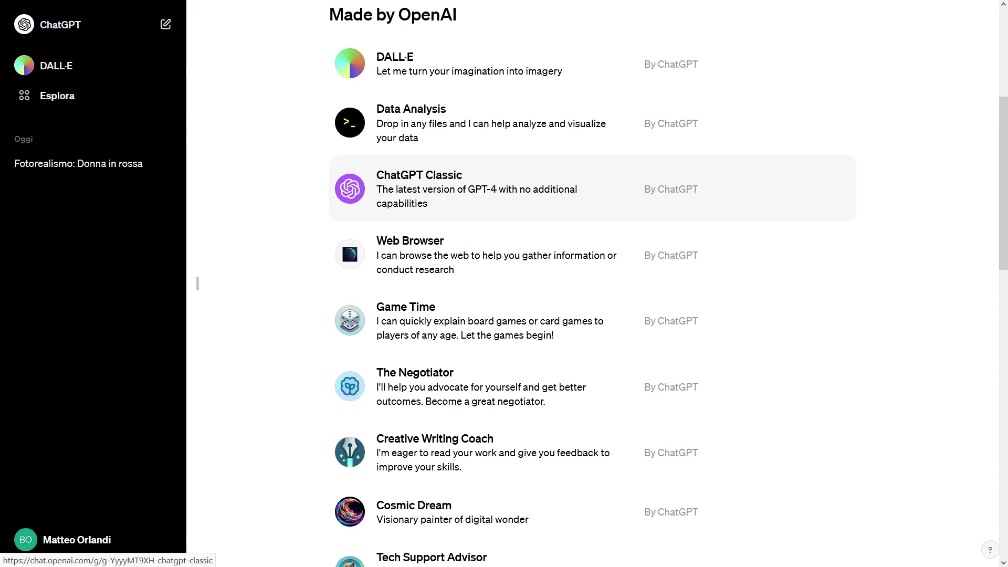
scroll(592, 283, "down", 7)
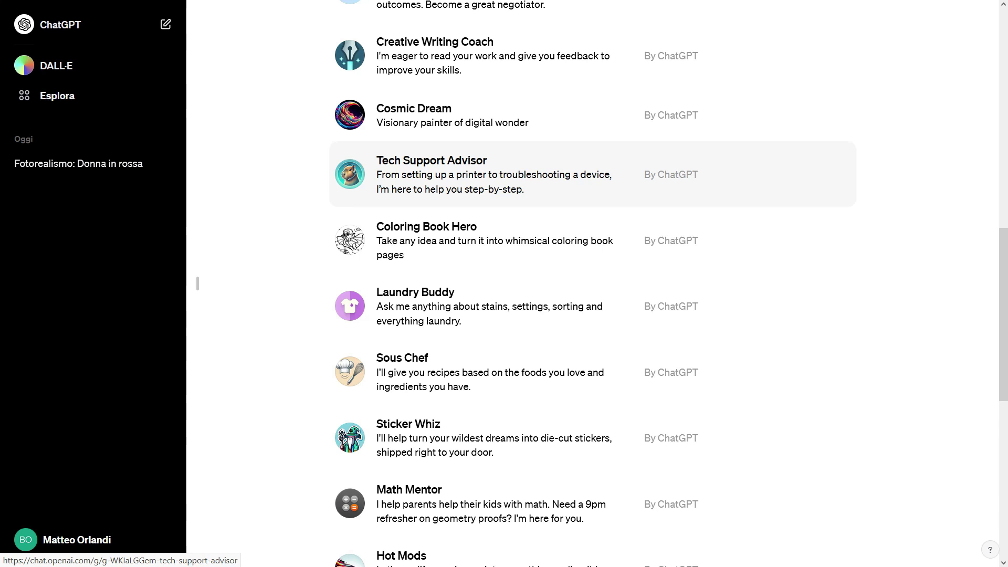
left_click(535, 175)
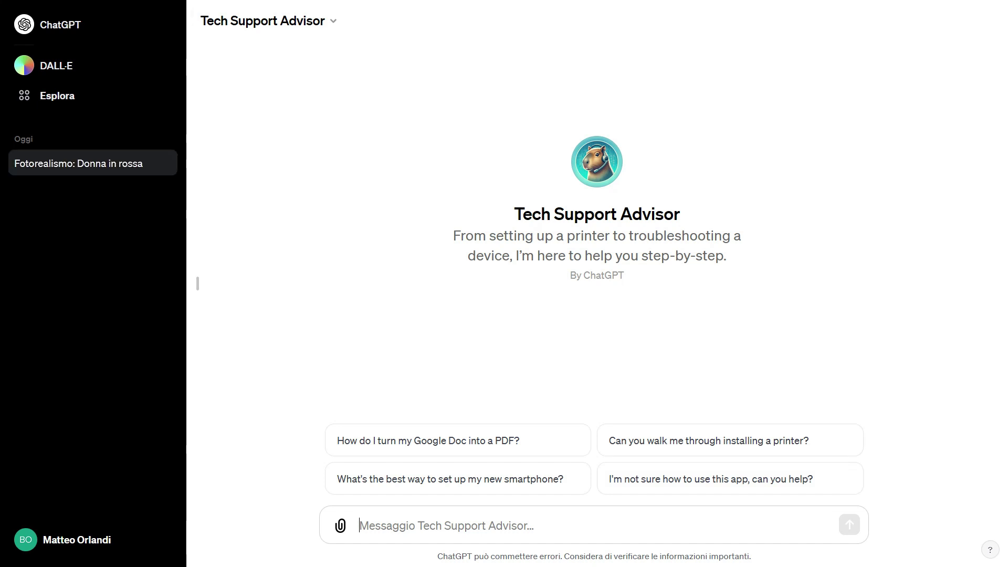
Step: Return to the GPT catalogue, load more of the OpenAI-made GPTs to review them, and open the Create a GPT entry
left_click(57, 96)
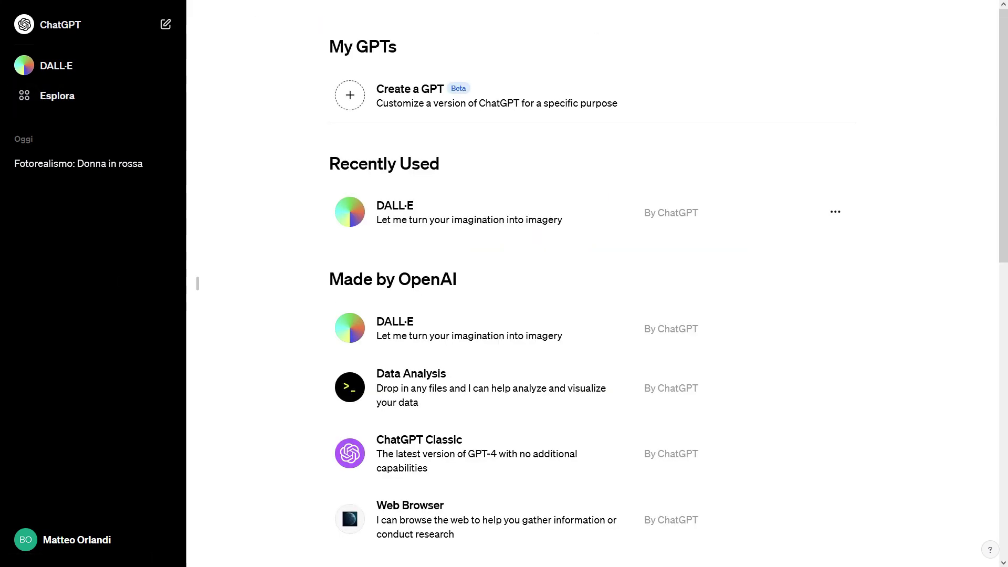
scroll(592, 294, "down", 6)
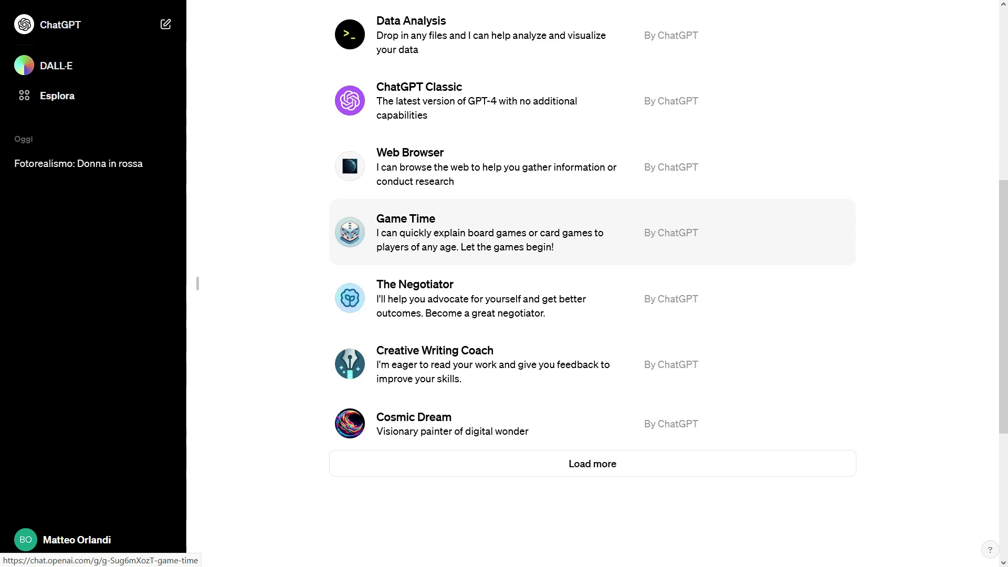
left_click(592, 464)
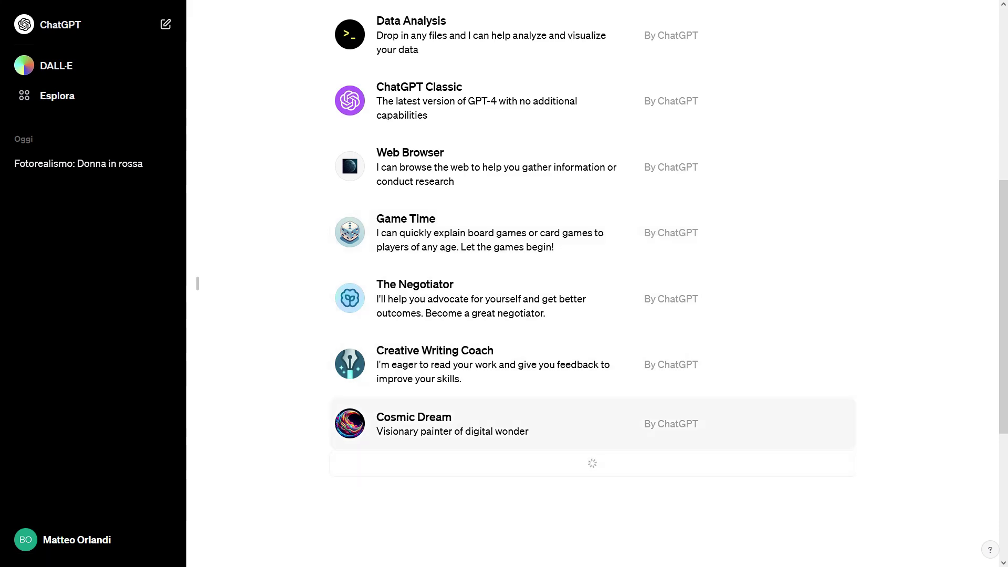
scroll(592, 424, "down", 5)
scroll(592, 337, "up", 2)
scroll(593, 336, "down", 6)
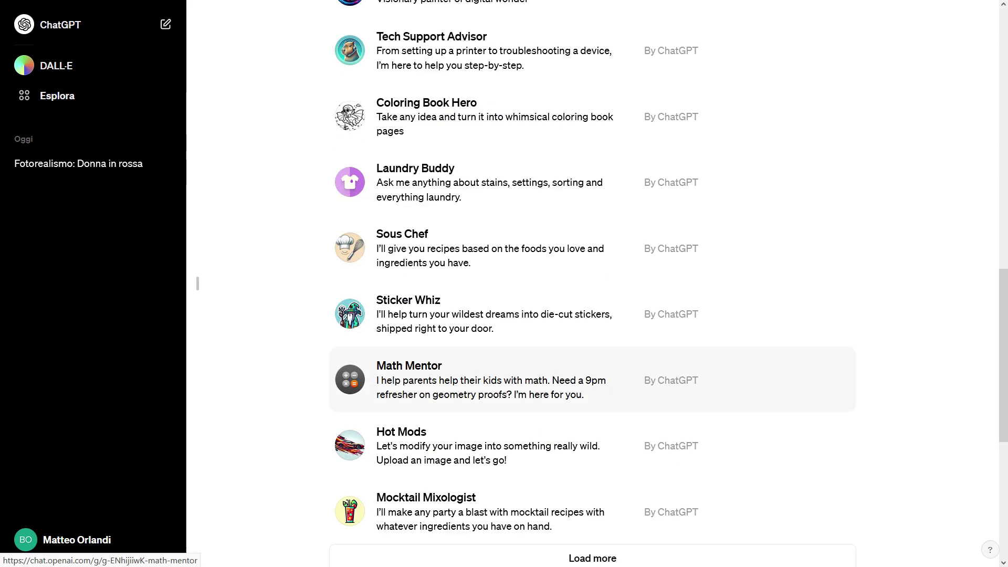
scroll(592, 336, "up", 18)
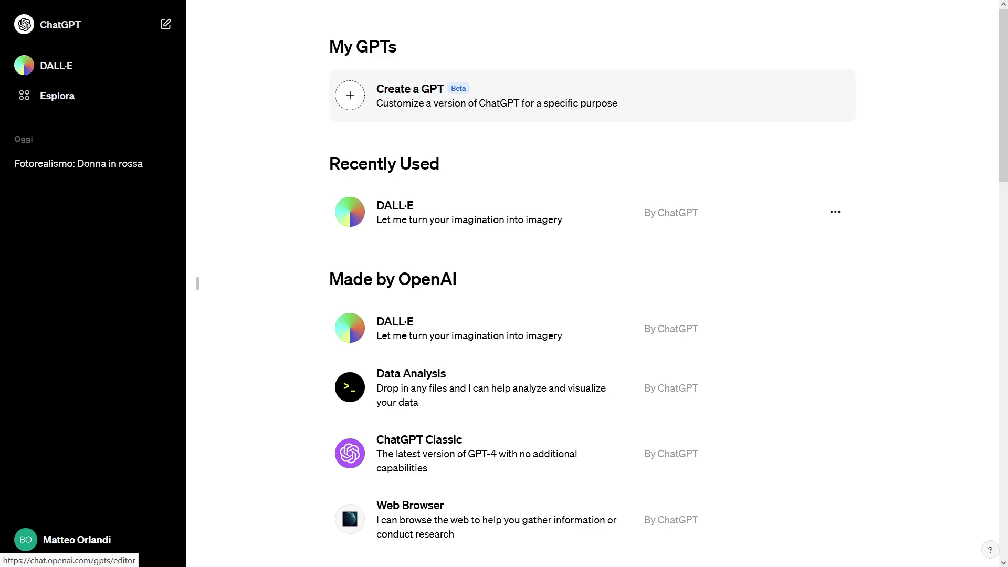
left_click(473, 95)
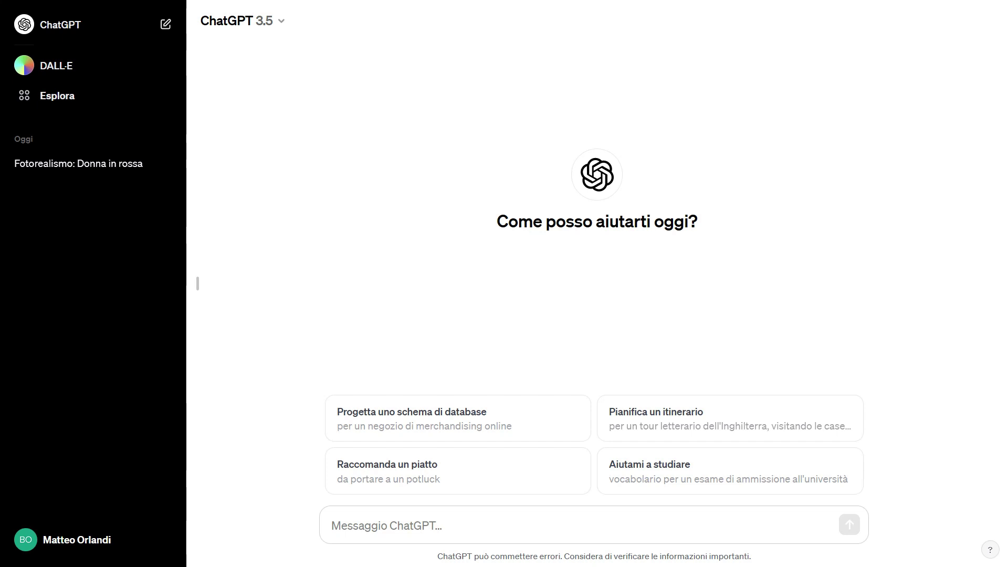
Step: View the custom instructions form for ChatGPT and close it without entering anything
left_click(77, 540)
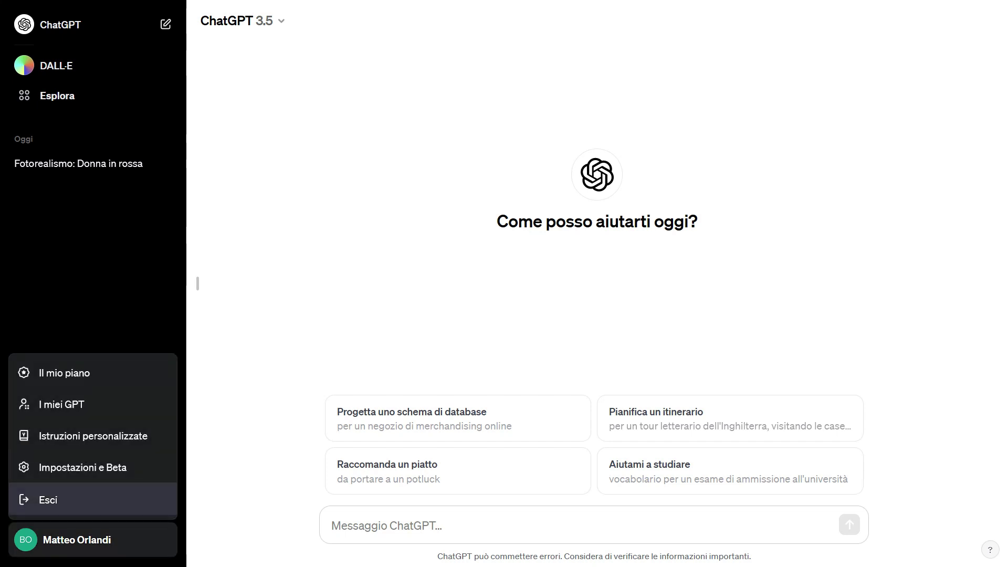
left_click(68, 435)
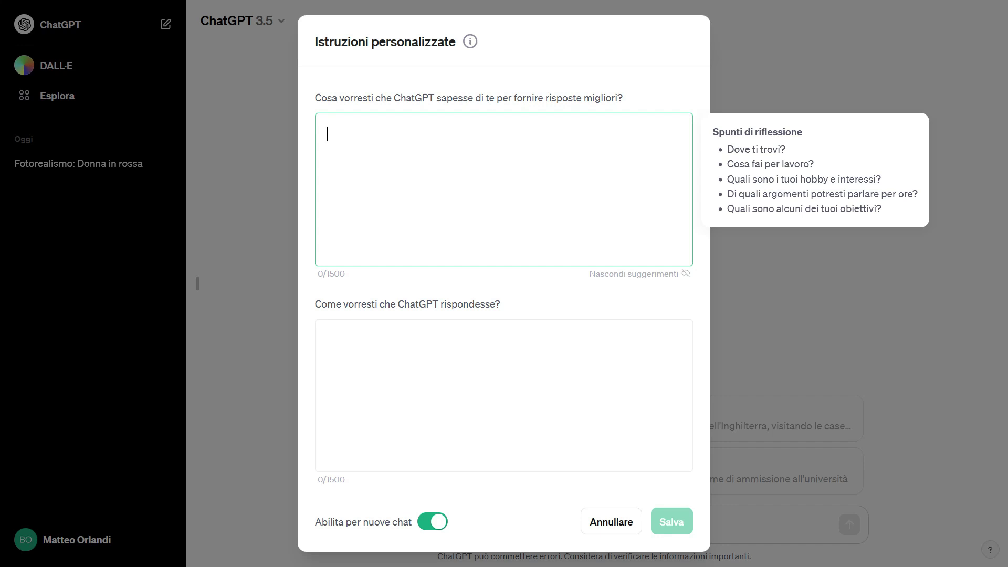
left_click(611, 521)
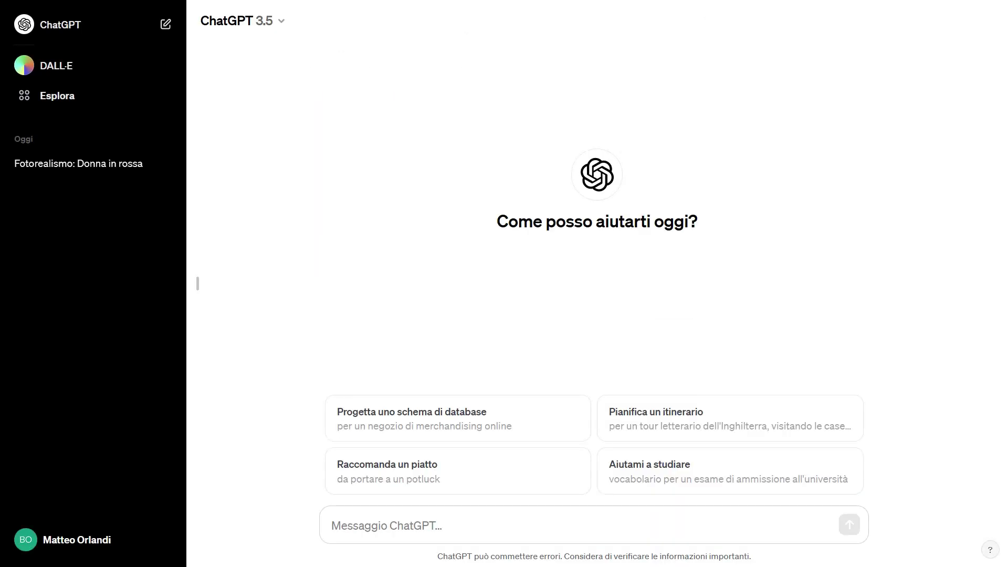
Step: Switch the chat model to GPT-4
left_click(241, 20)
left_click(263, 73)
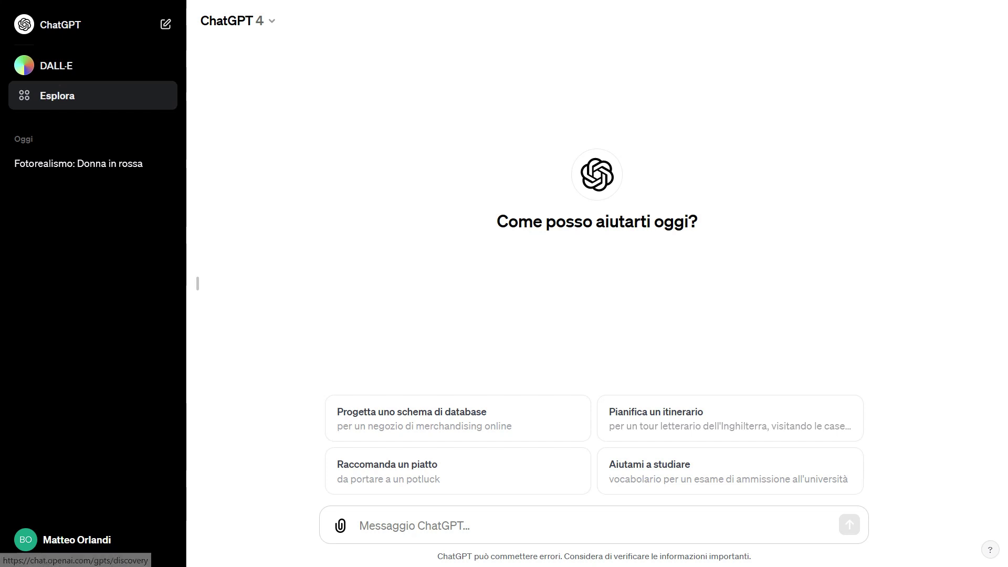
Step: Start creating a GPT and examine its configuration fields, including instructions, conversation starters, knowledge, capabilities and actions, then go back to the catalogue
left_click(57, 96)
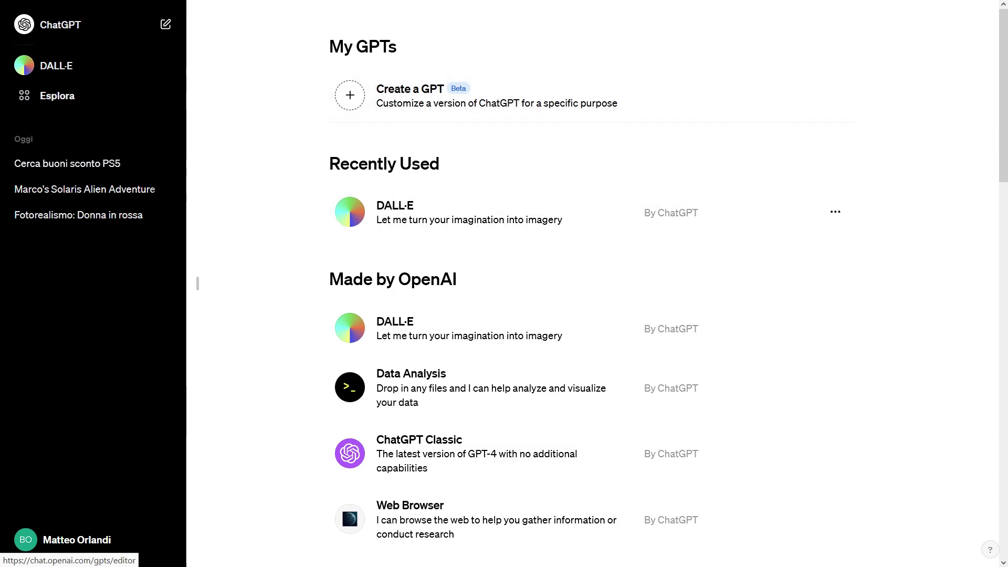
left_click(472, 95)
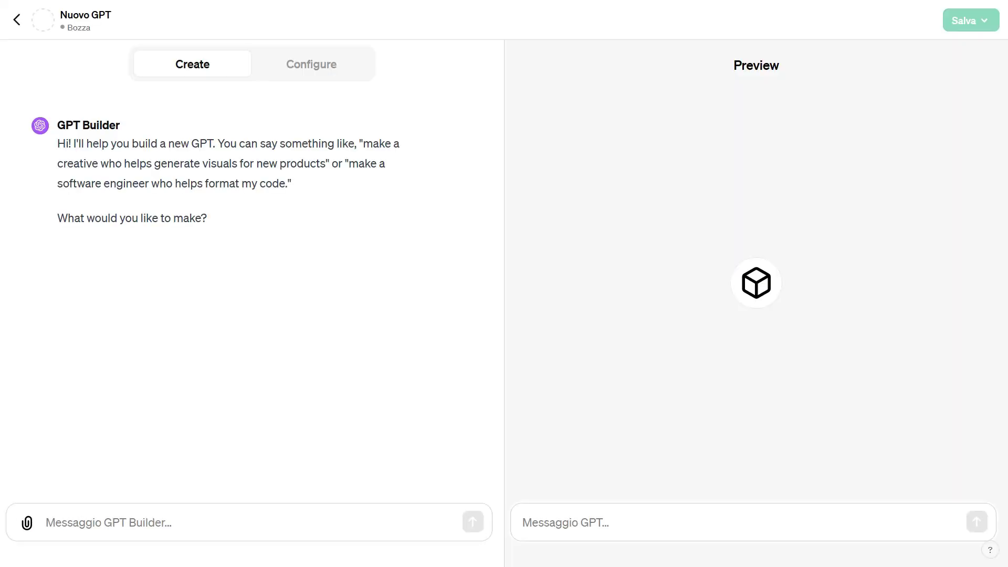
left_click(312, 65)
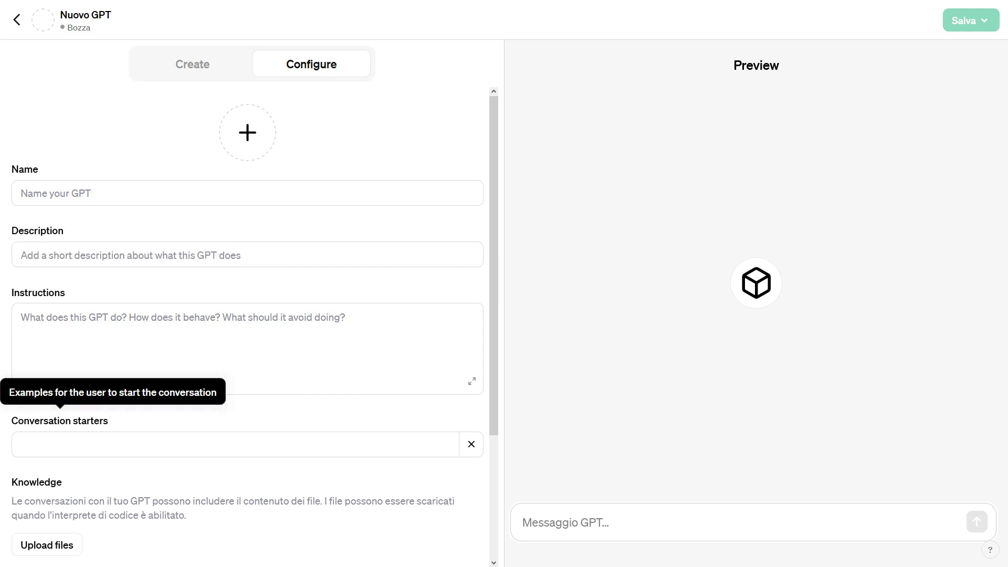
scroll(37, 336, "down", 3)
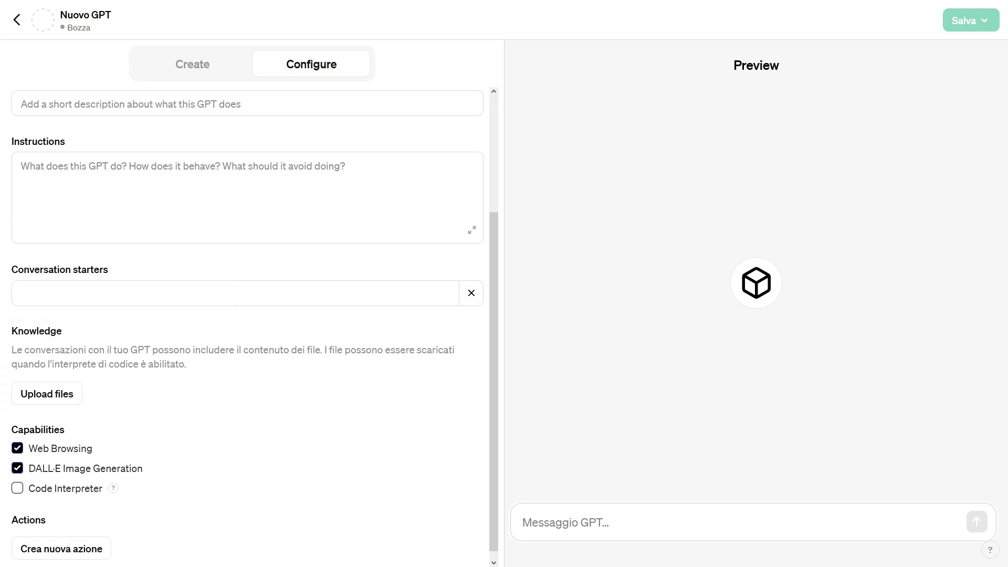
scroll(255, 324, "down", 1)
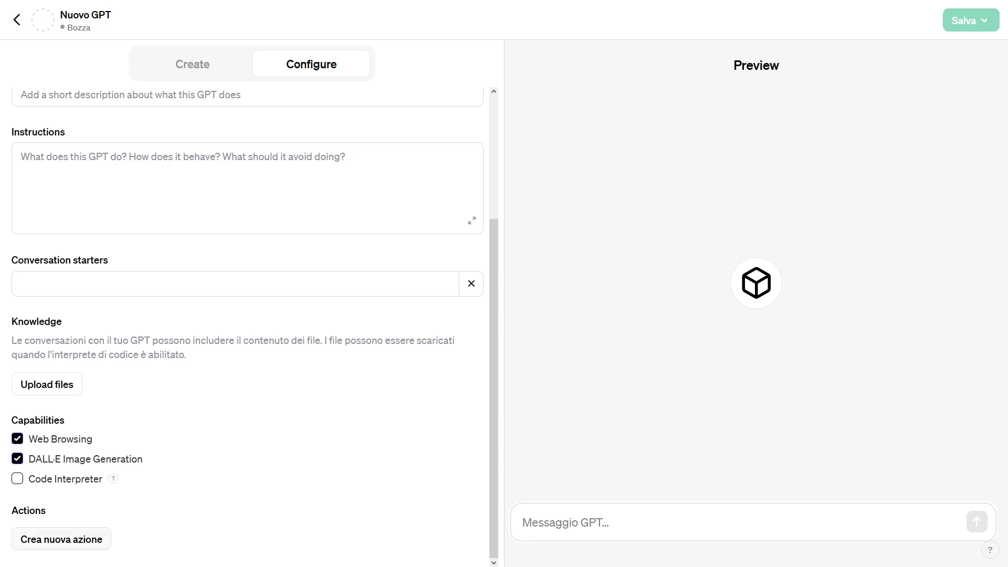
scroll(247, 315, "up", 3)
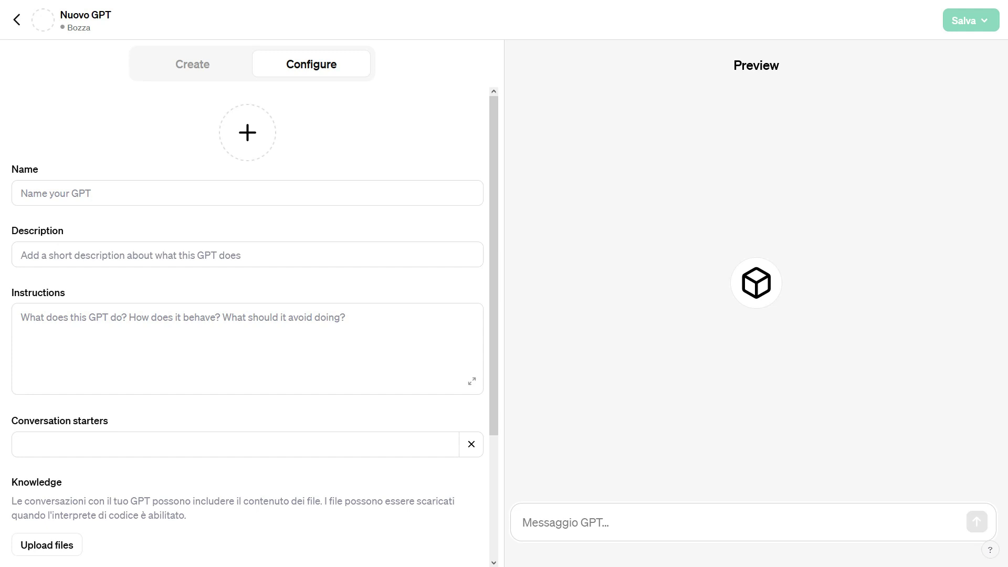
key("alt+Left")
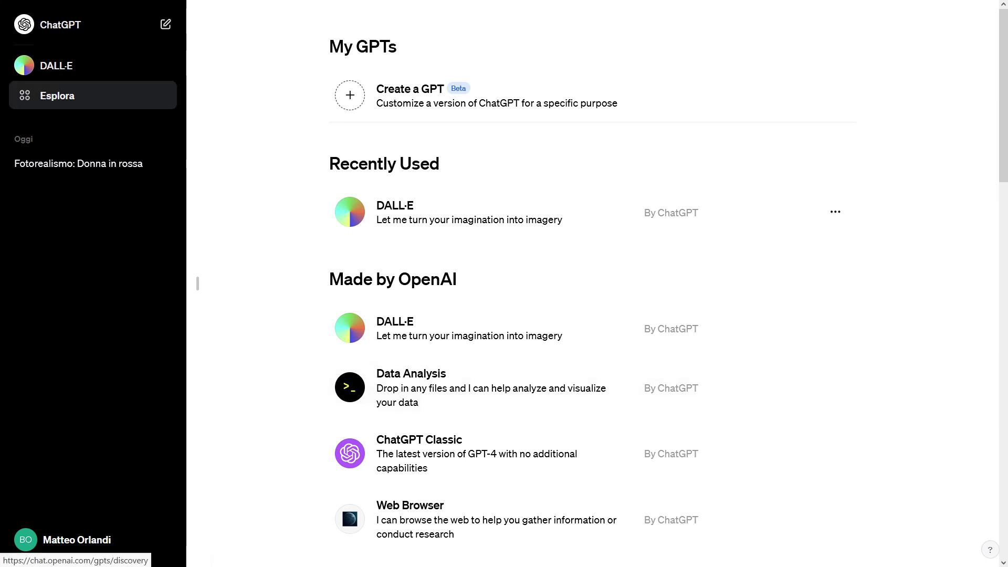
Step: Remove DALL·E from the sidebar
left_click(144, 65)
left_click(203, 119)
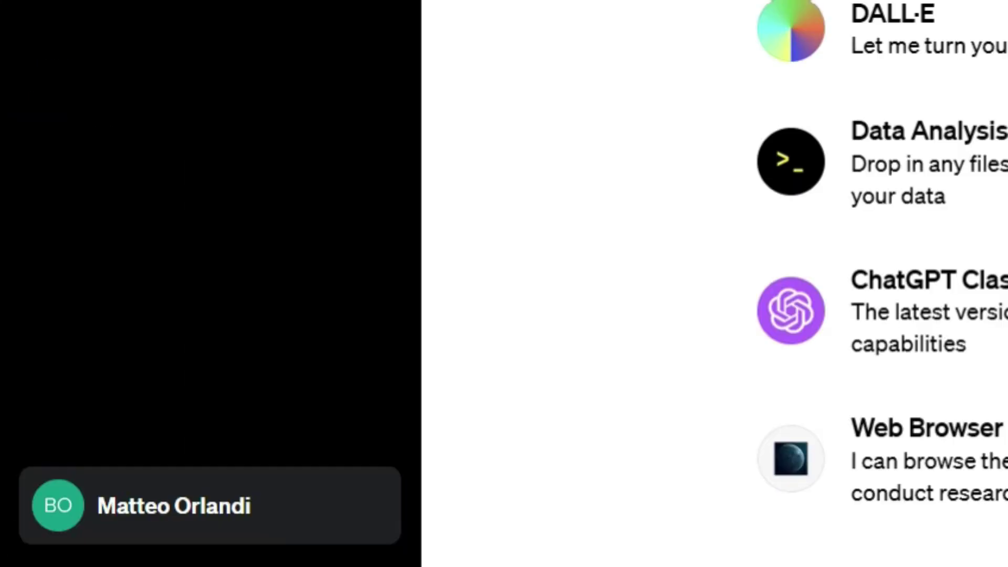
Step: Review the beta features in the settings, switch Plugins off and back on, and close the settings
left_click(77, 540)
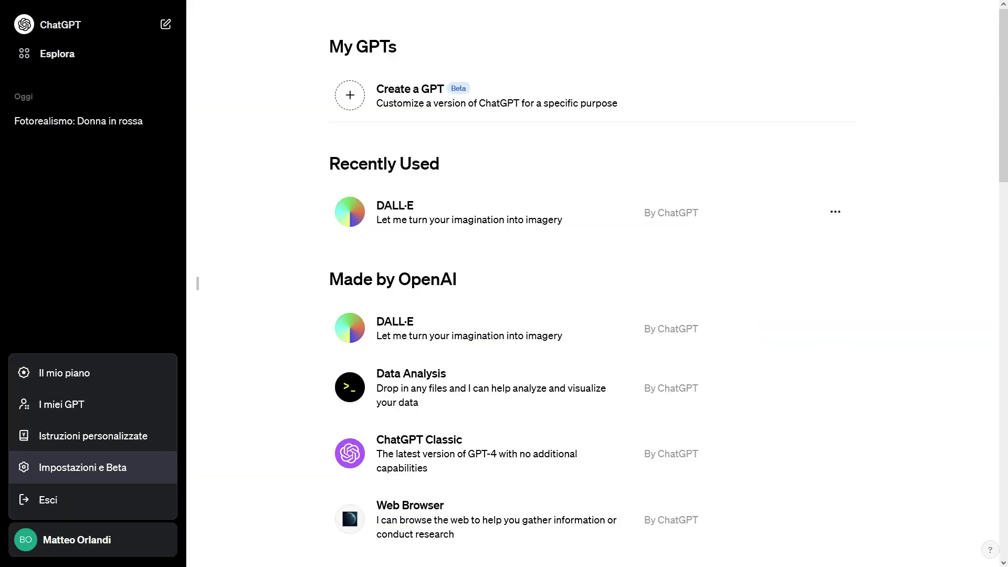
left_click(187, 342)
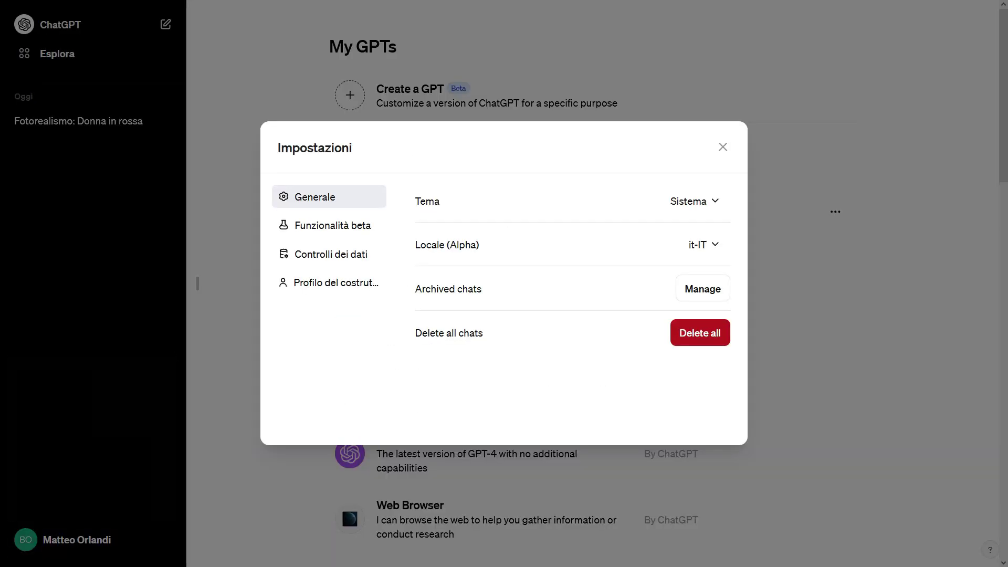
left_click(331, 255)
left_click(332, 226)
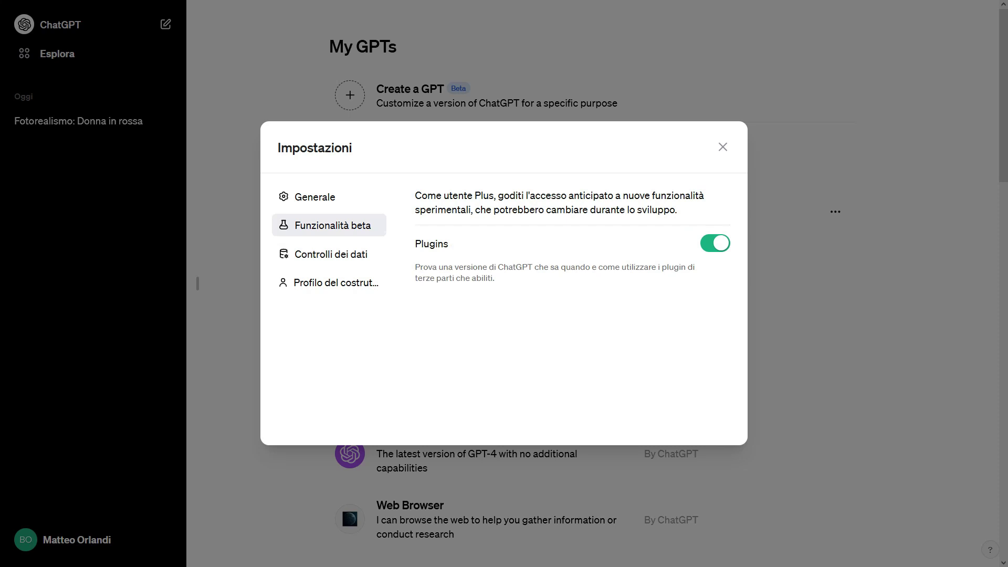
left_click(714, 243)
left_click(714, 243)
key("Escape")
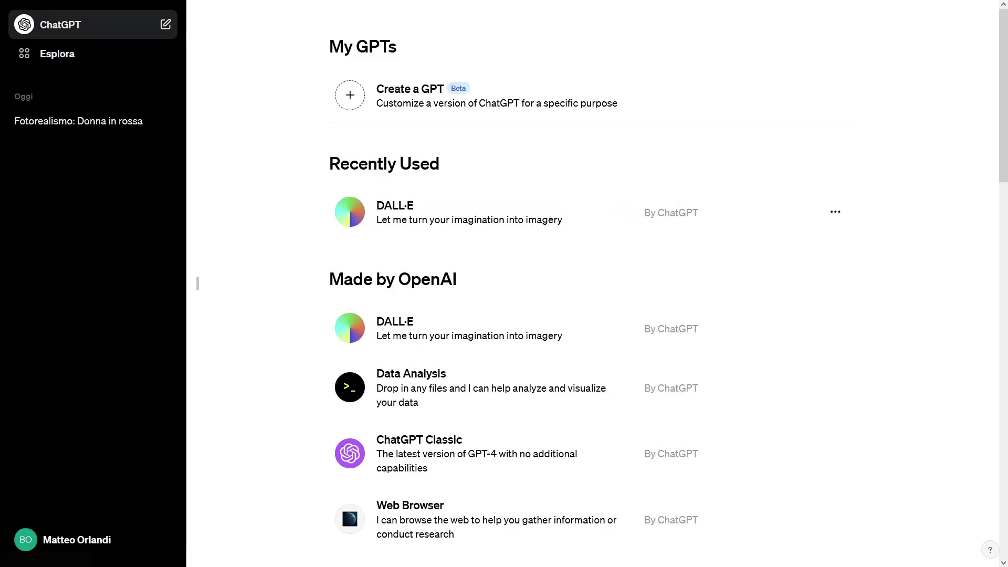
Step: Start a new chat and switch its model to Plugins
left_click(60, 24)
left_click(238, 20)
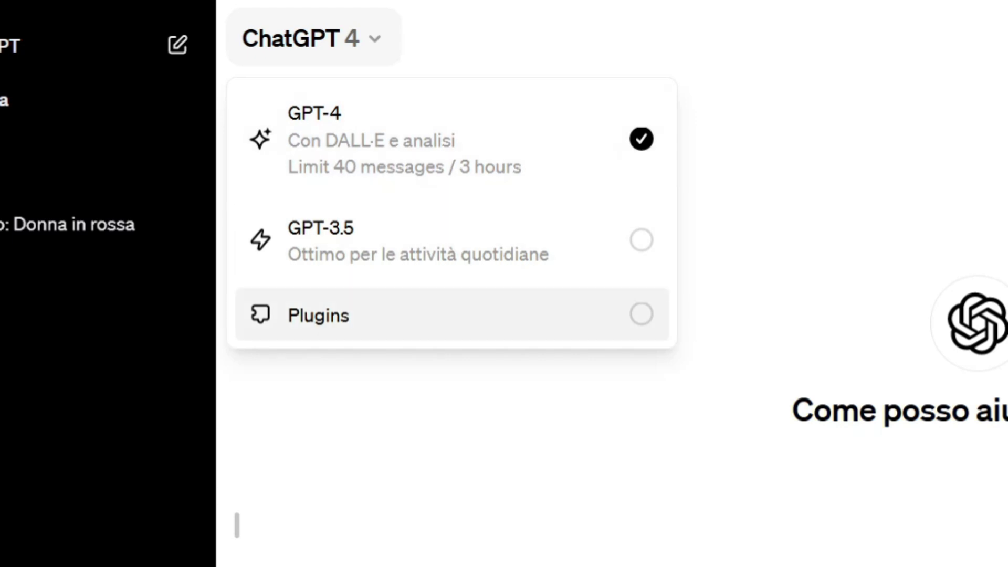
left_click(368, 315)
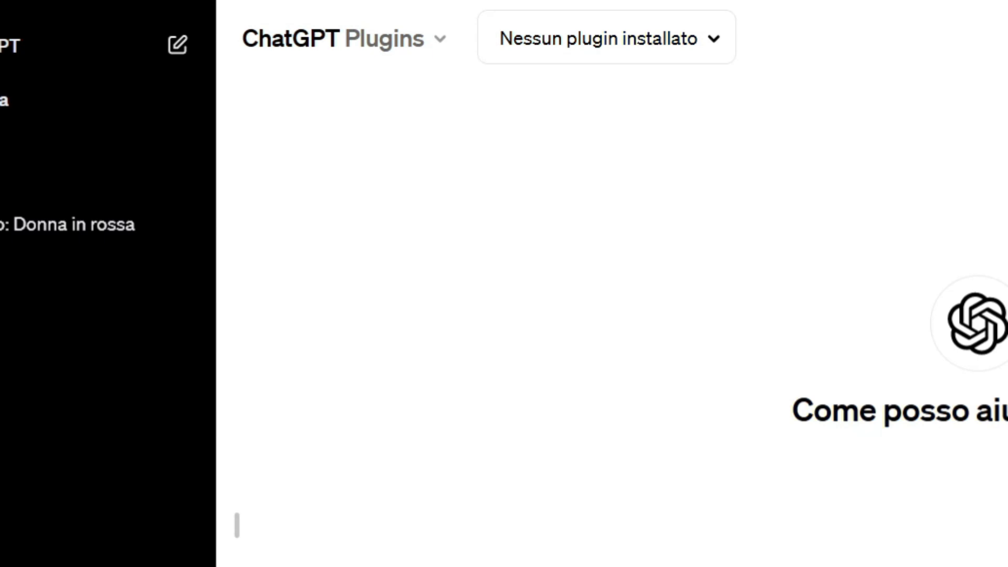
Step: Try selecting the Meme Generator, Stories and Coupert plugins for the chat
left_click(607, 38)
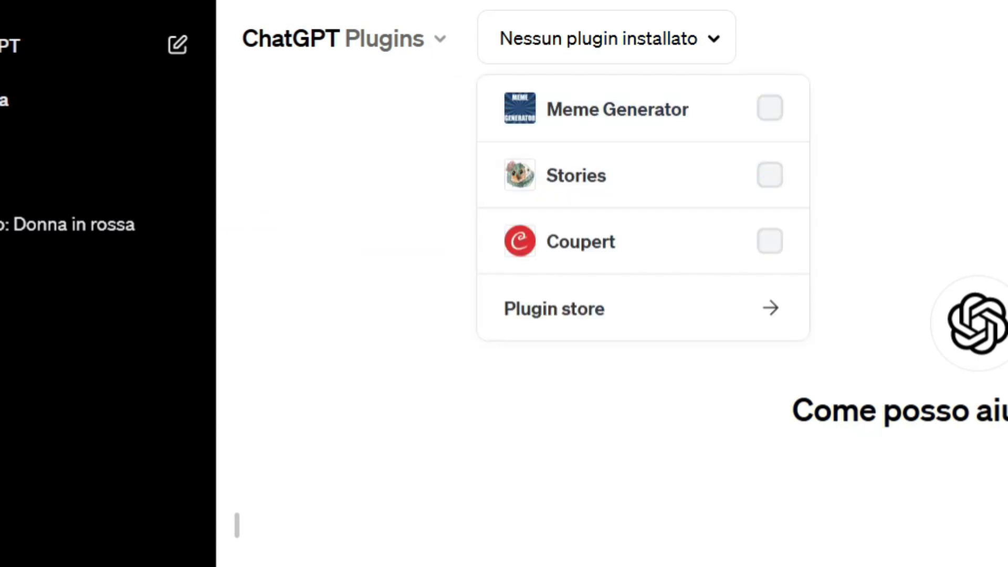
left_click(618, 110)
left_click(576, 176)
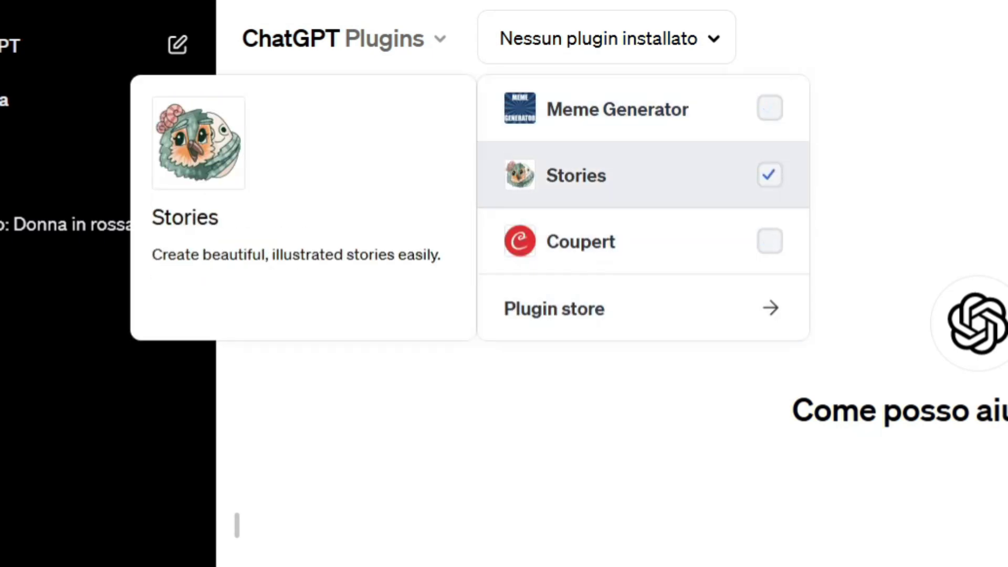
left_click(618, 110)
left_click(581, 241)
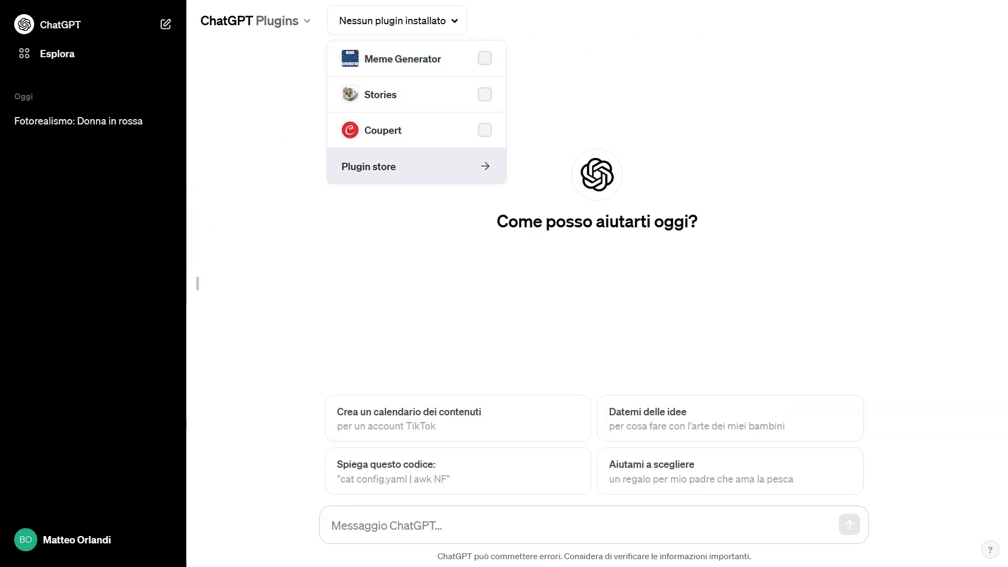
Step: Open the plugin store and browse its New, All, Installed and Popular categories
left_click(368, 166)
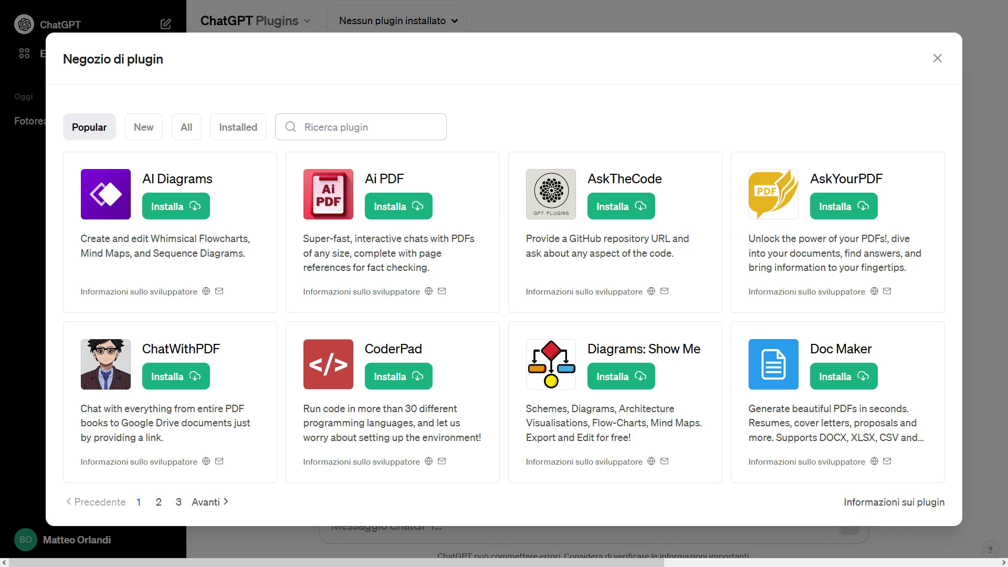
left_click(143, 127)
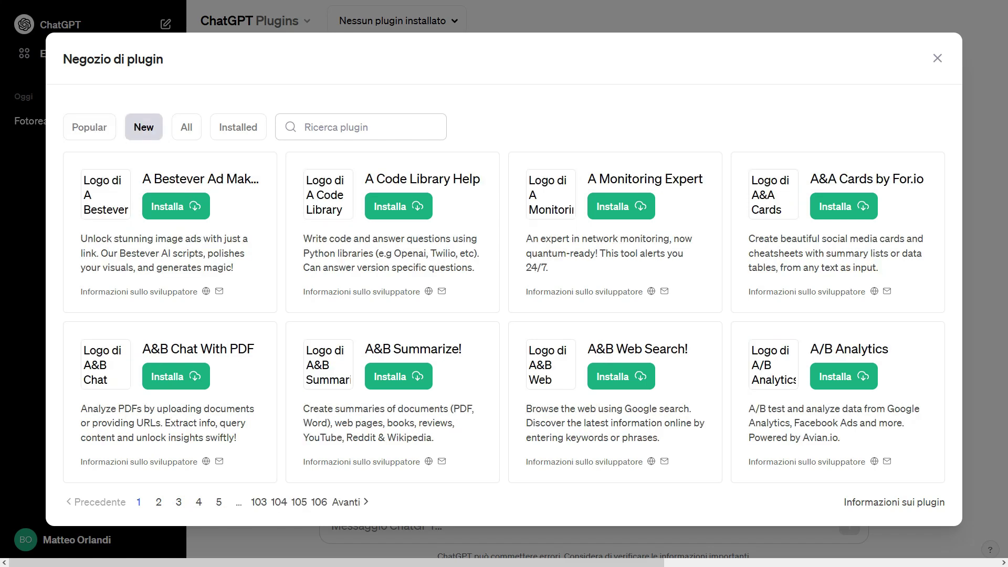
left_click(187, 127)
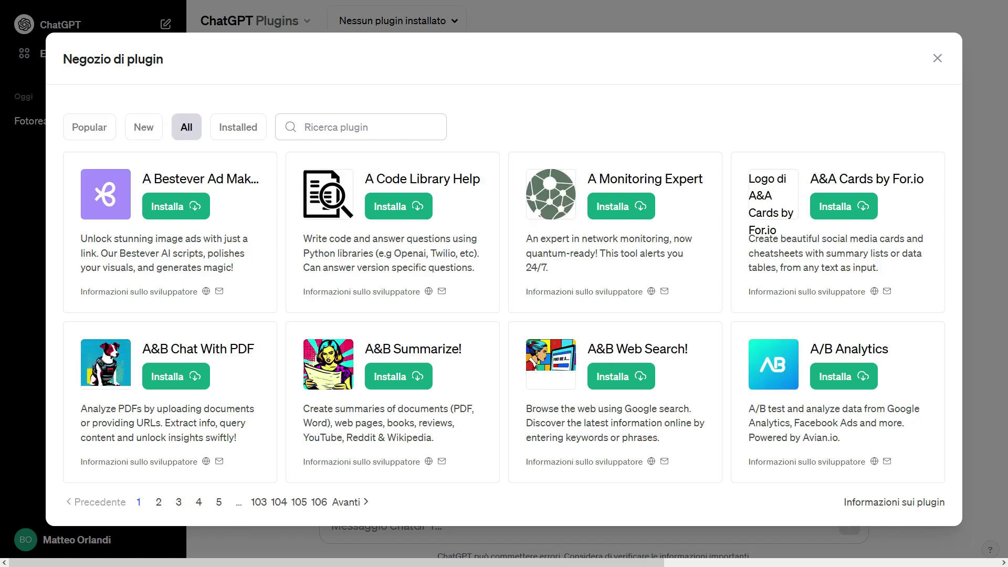
left_click(238, 127)
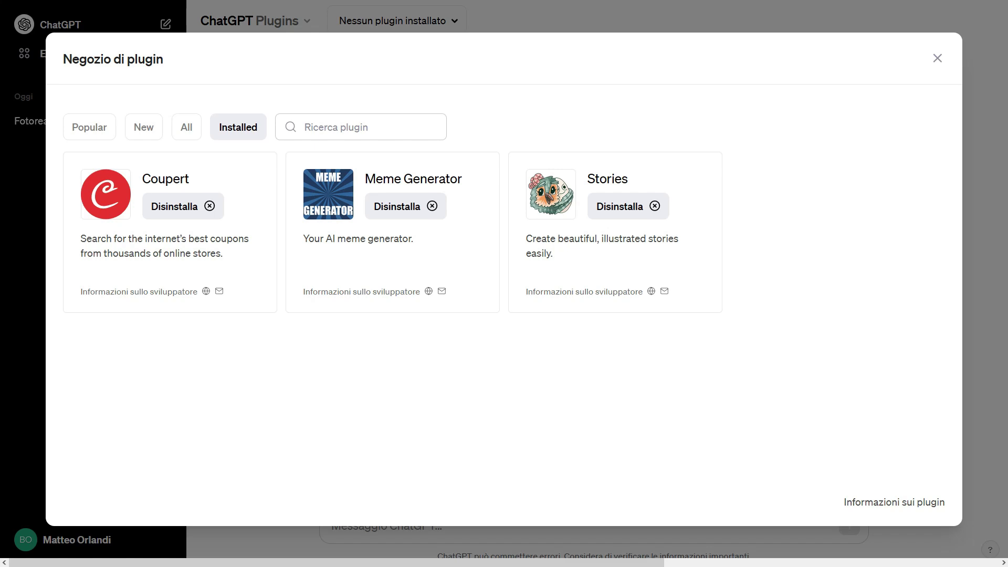
left_click(108, 126)
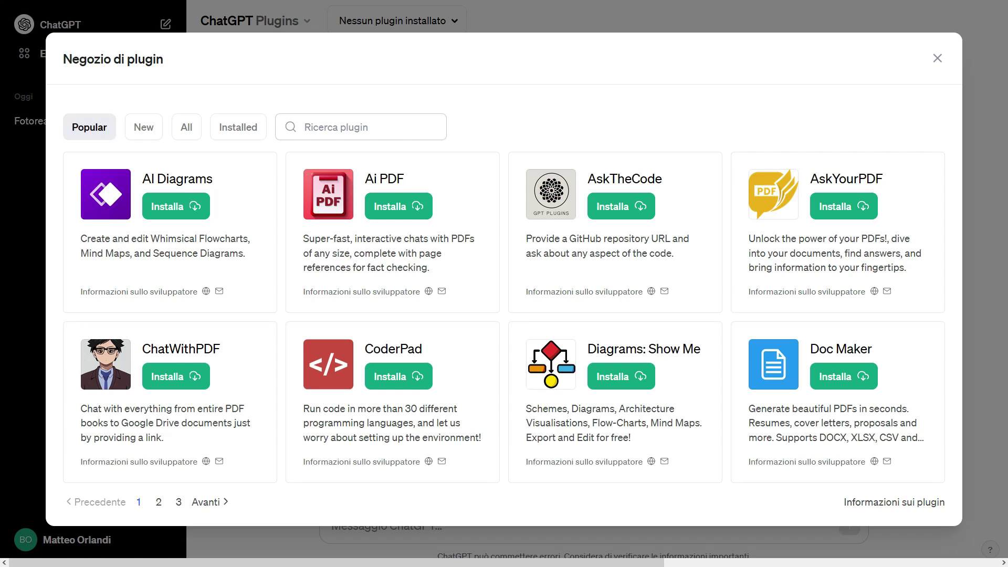
Step: Read the general information about plugins from the plugin store and acknowledge it
left_click(360, 127)
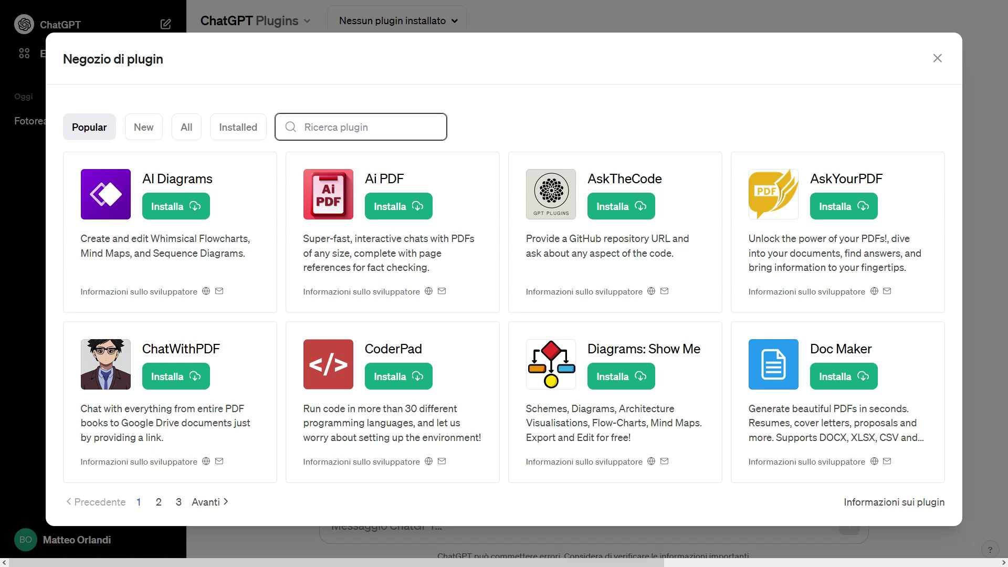
left_click(894, 502)
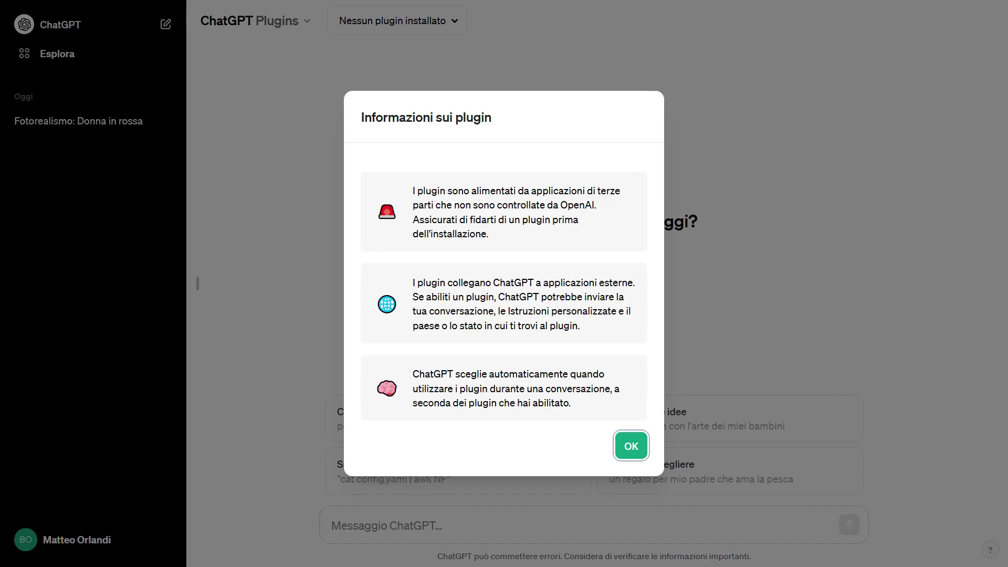
key("Return")
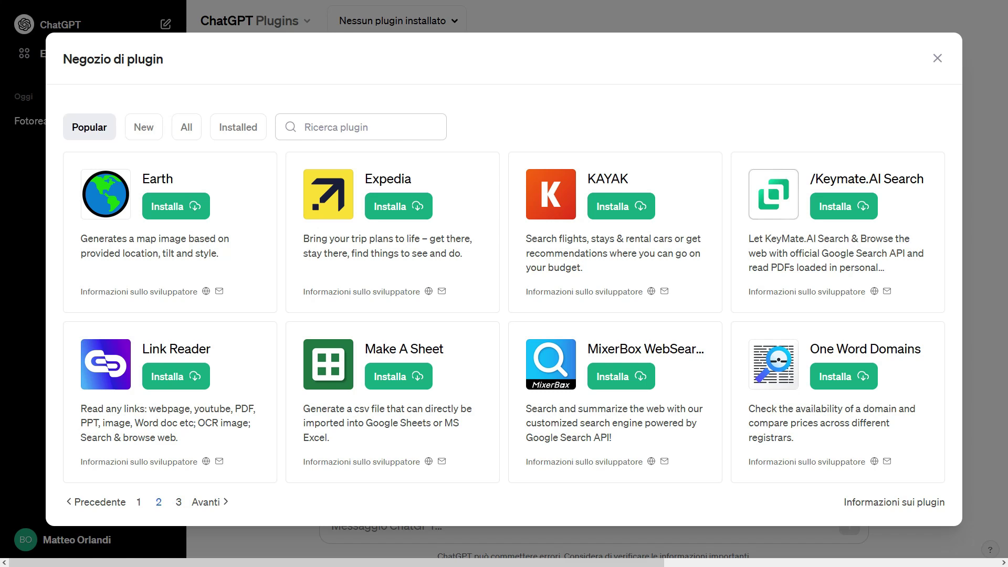
Step: Browse the remaining Popular plugins and the last pages of the All category, then close the plugin store
left_click(205, 502)
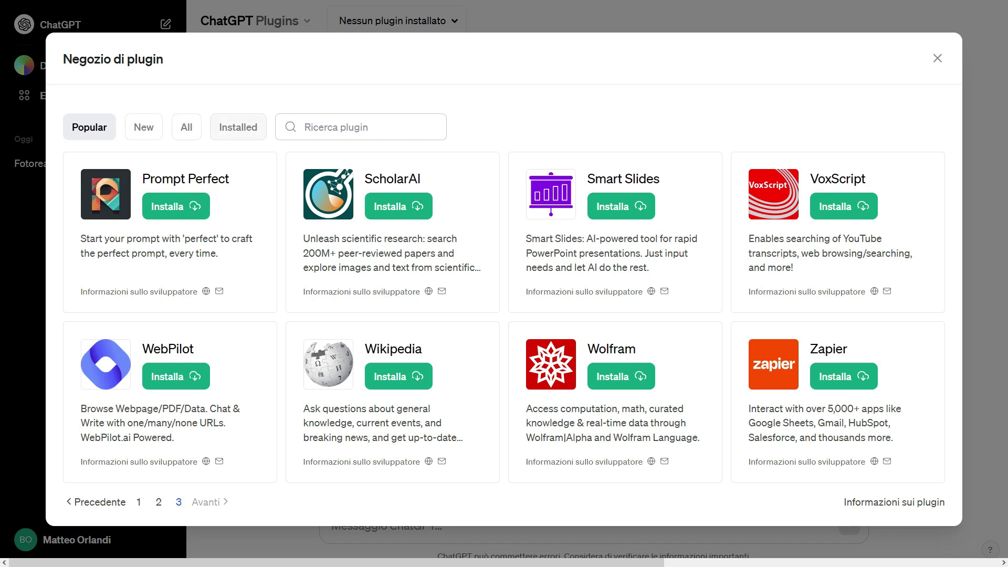
left_click(187, 127)
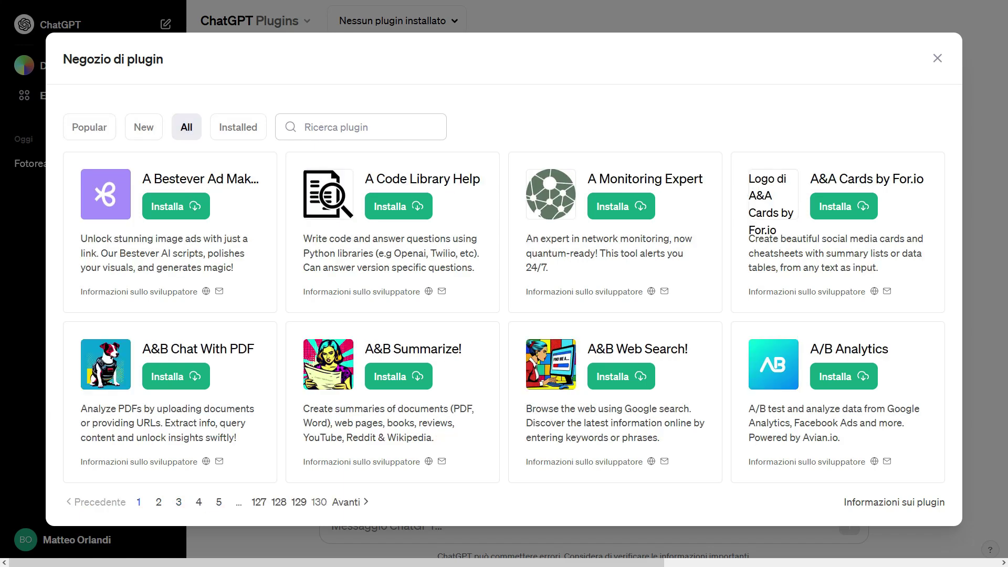
left_click(319, 502)
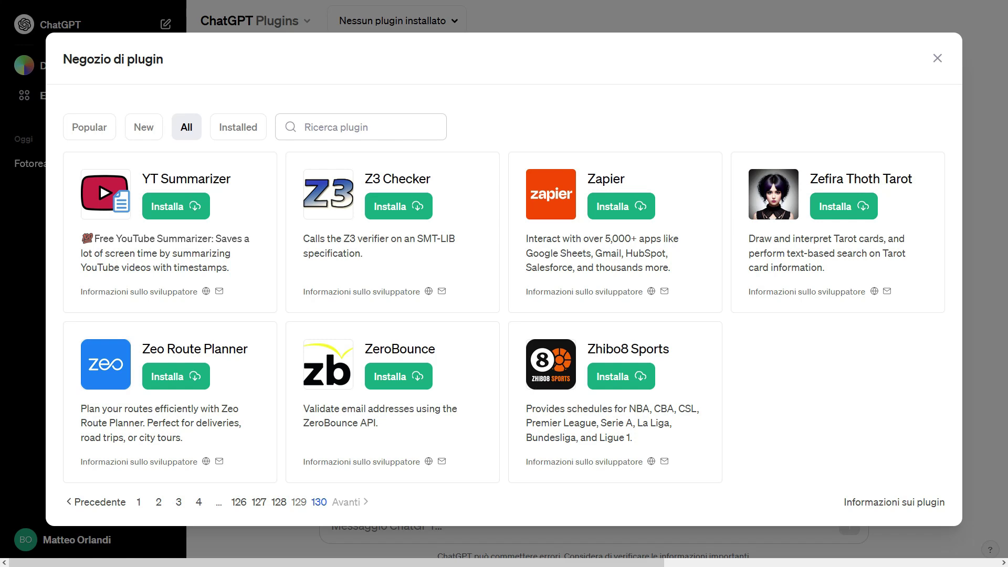
left_click(299, 502)
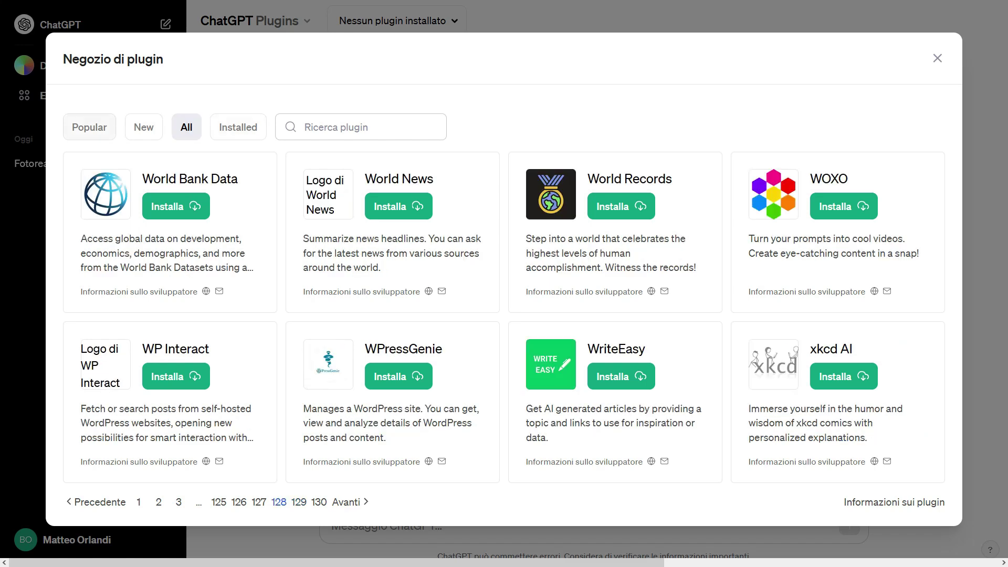
left_click(89, 127)
left_click(938, 58)
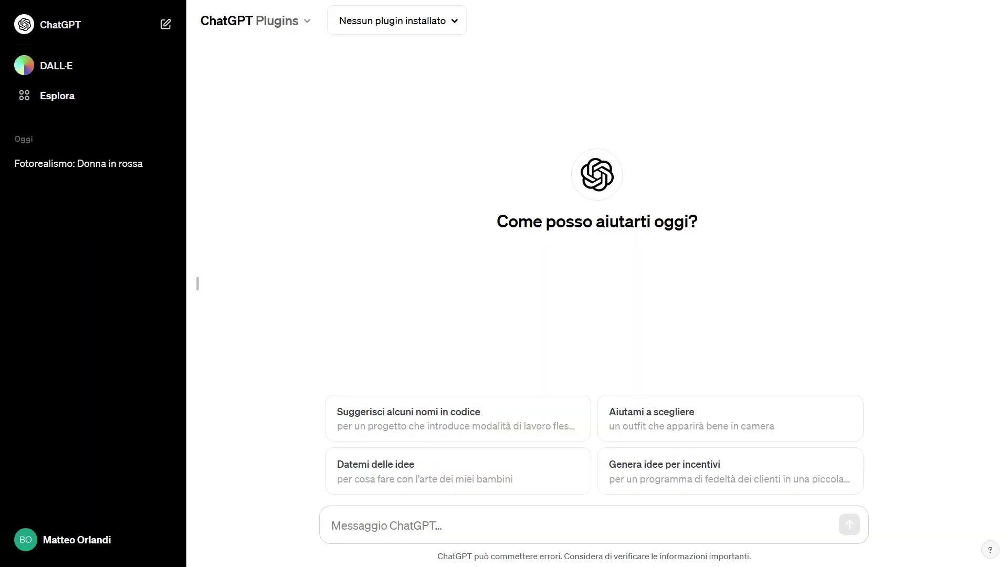
Step: Enable the Coupert, Meme Generator and Stories plugins for the chat
left_click(397, 20)
left_click(485, 59)
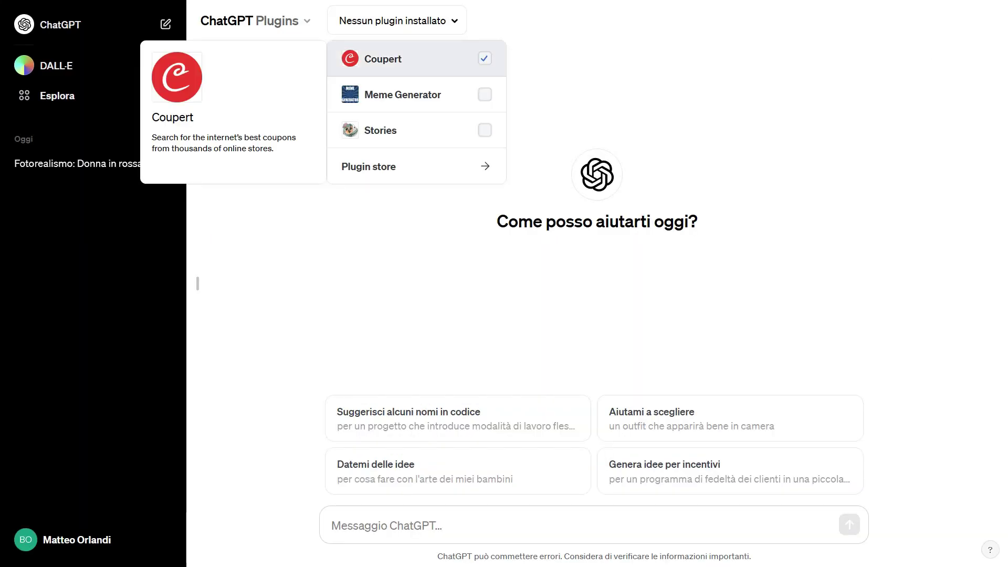
left_click(485, 95)
left_click(485, 130)
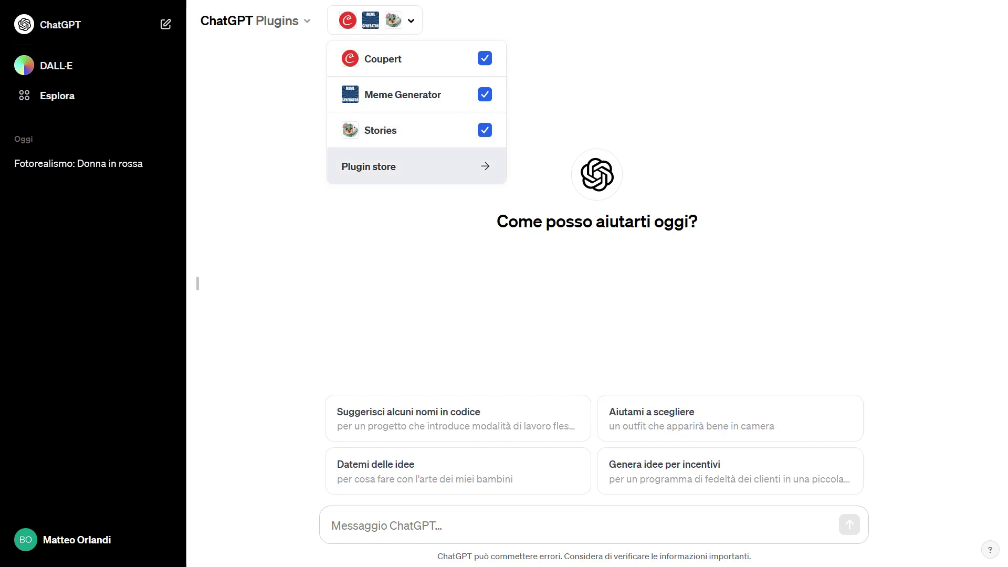
key("F11")
key("F11")
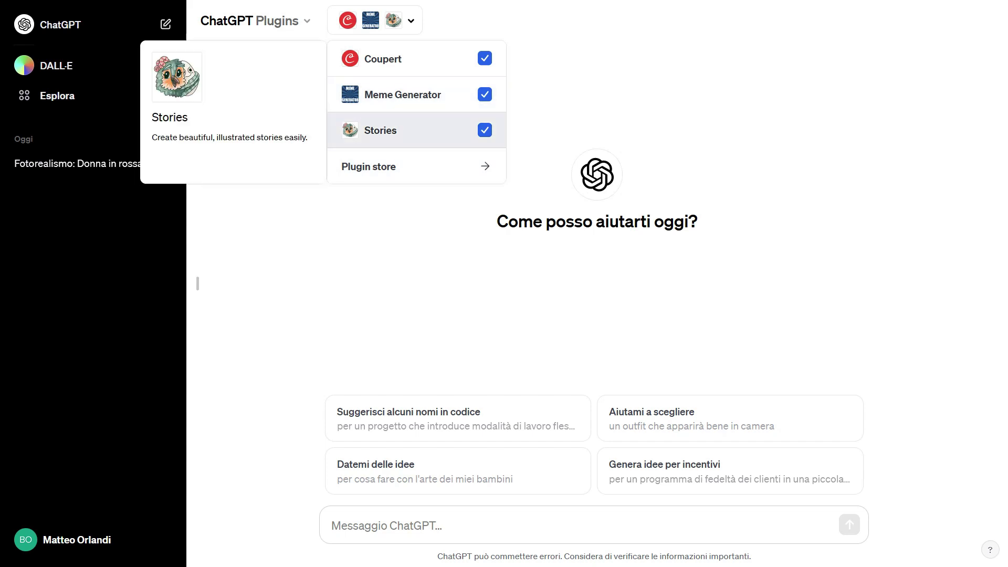
Step: Send a prompt in Italian requesting a story about a named boy who must face a group of aliens from Solaris 4
left_click(332, 525)
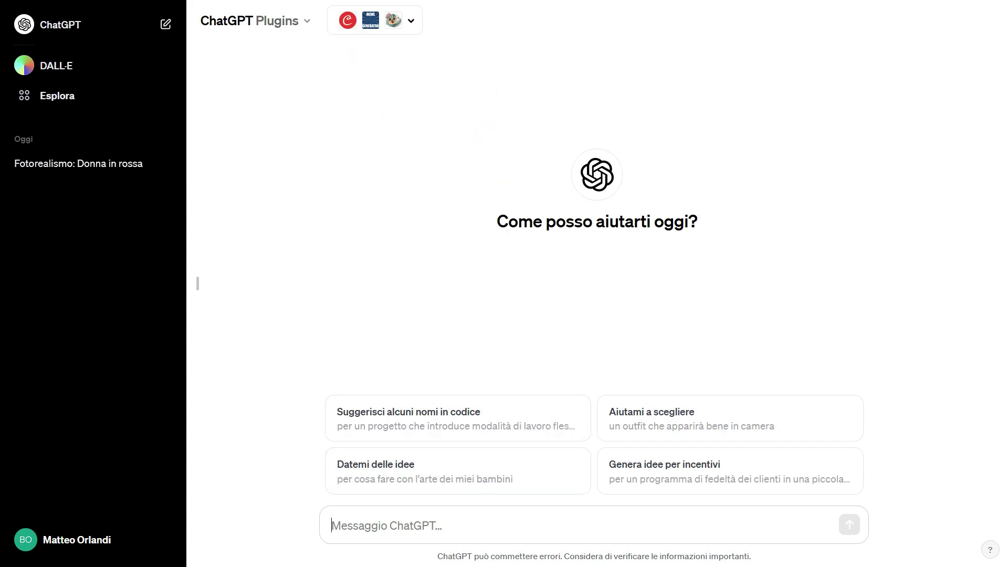
type("crea una storia di un bambino di nome Marco che deve affrontare un gruppo di alieni provenienti da Solaris 4")
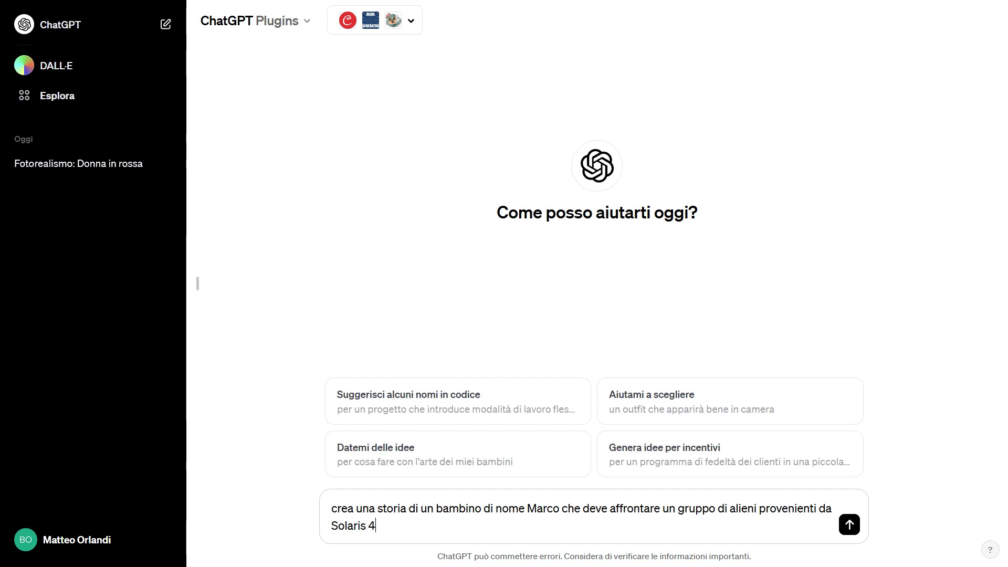
left_click(849, 524)
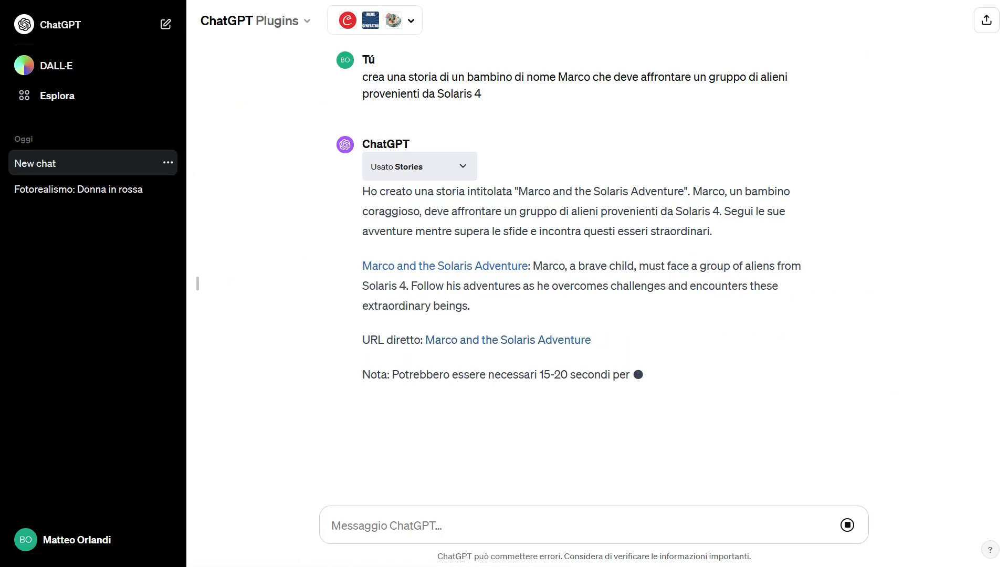
Step: Open the generated story on StoryBird.ai from the reply and examine its cover, book pages and available actions
left_click(446, 265)
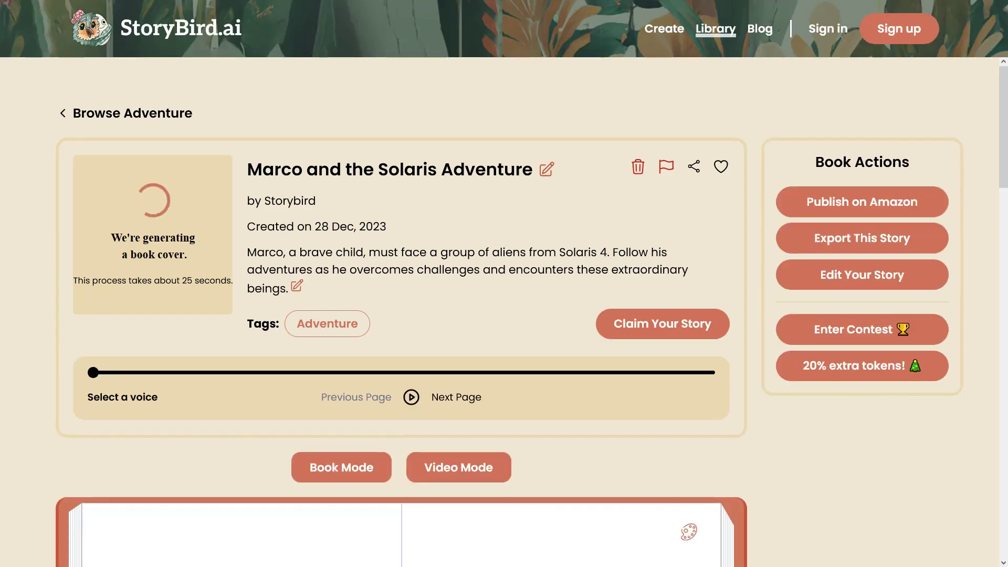
scroll(505, 312, "down", 4)
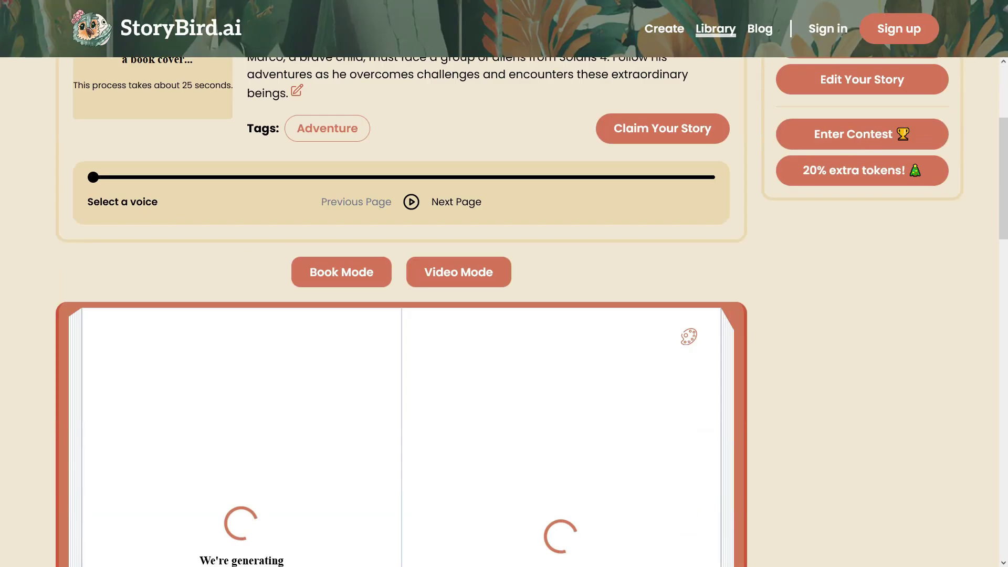
scroll(504, 312, "down", 2)
scroll(504, 312, "up", 6)
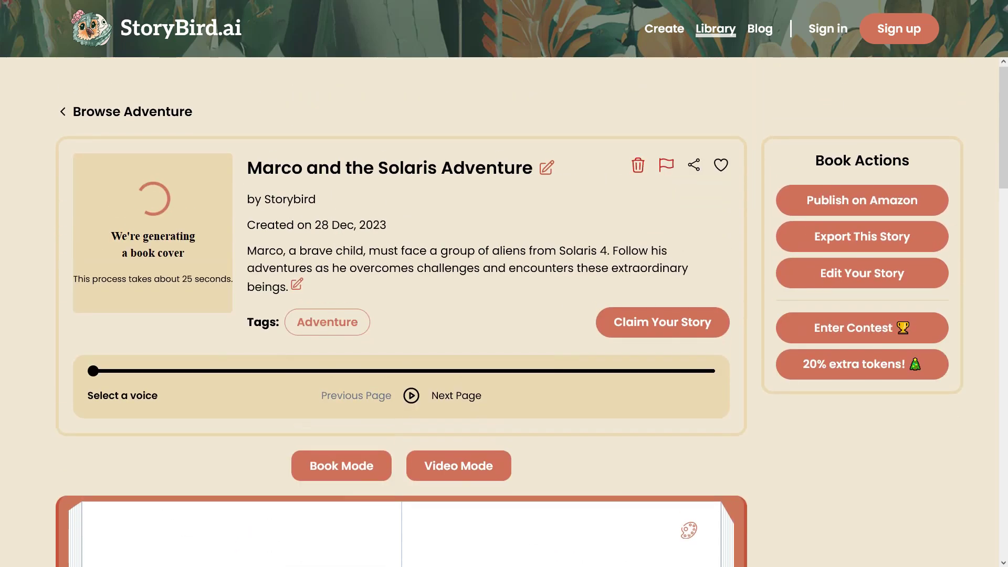
scroll(504, 311, "down", 8)
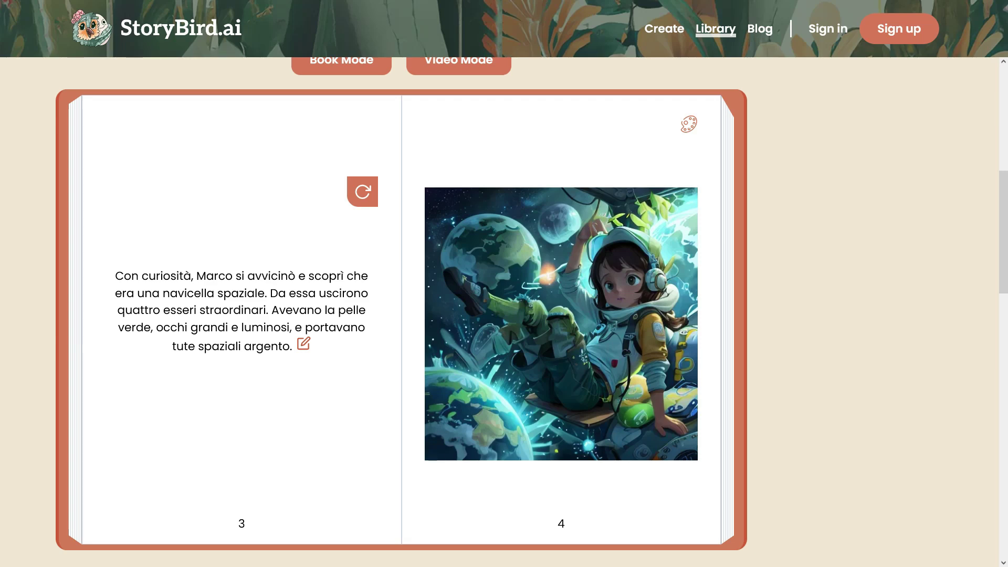
scroll(504, 310, "up", 6)
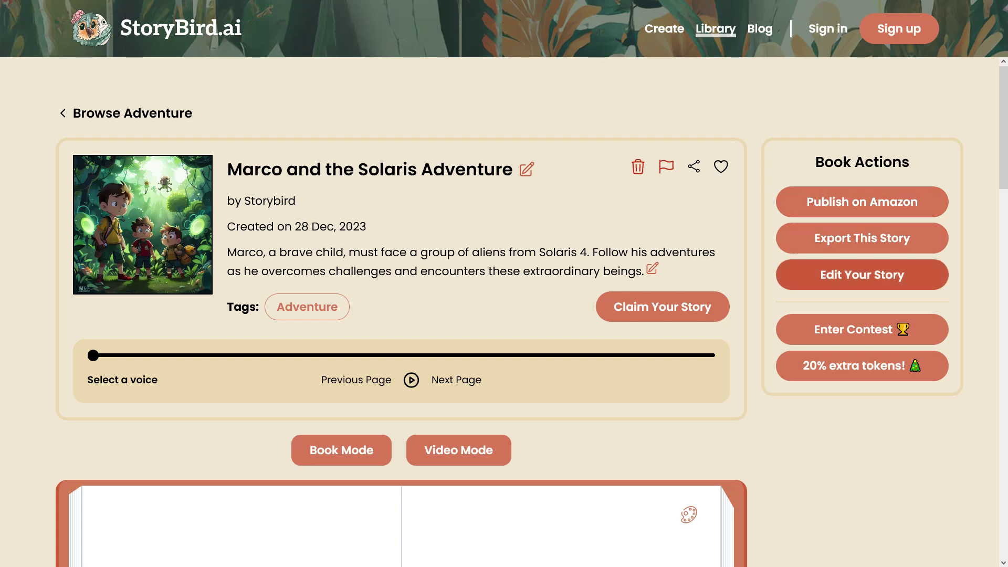
scroll(504, 315, "down", 5)
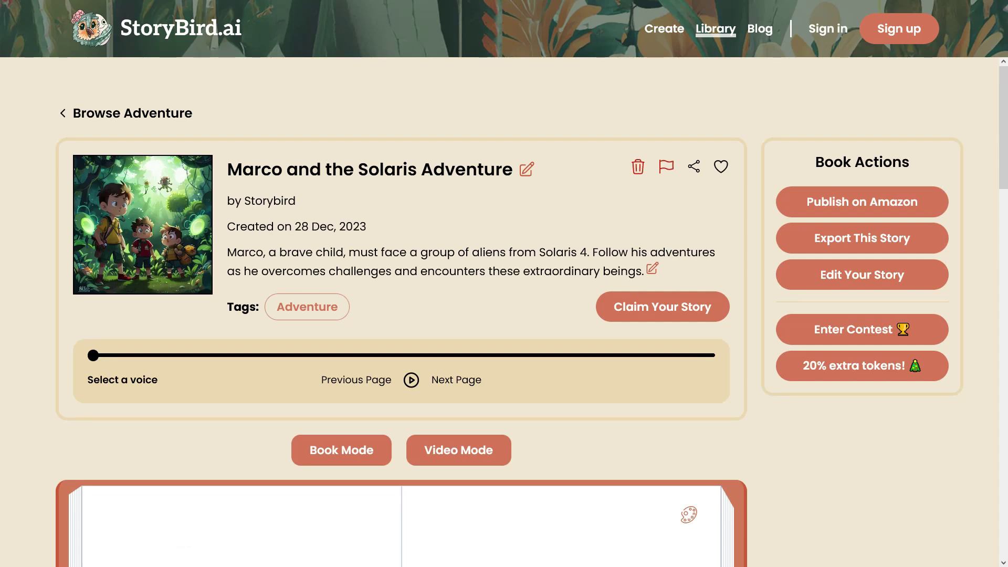
scroll(504, 315, "down", 4)
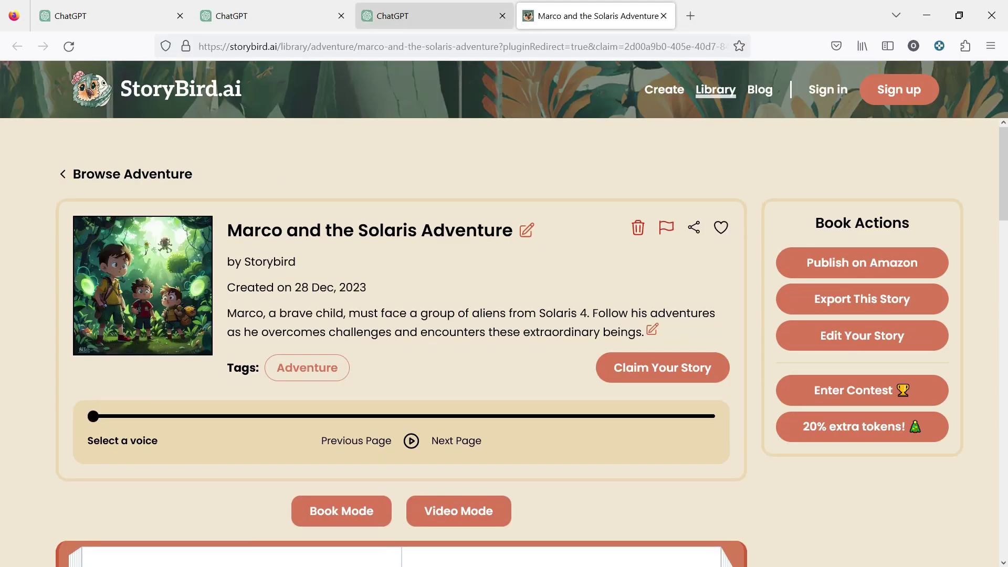
Step: Switch back to ChatGPT and, in a new chat, send "utilizza Coupert per cercare buoni sconto sull'acquisto di una PS5"
key("ctrl+shift+Tab")
key("F11")
scroll(578, 283, "up", 4)
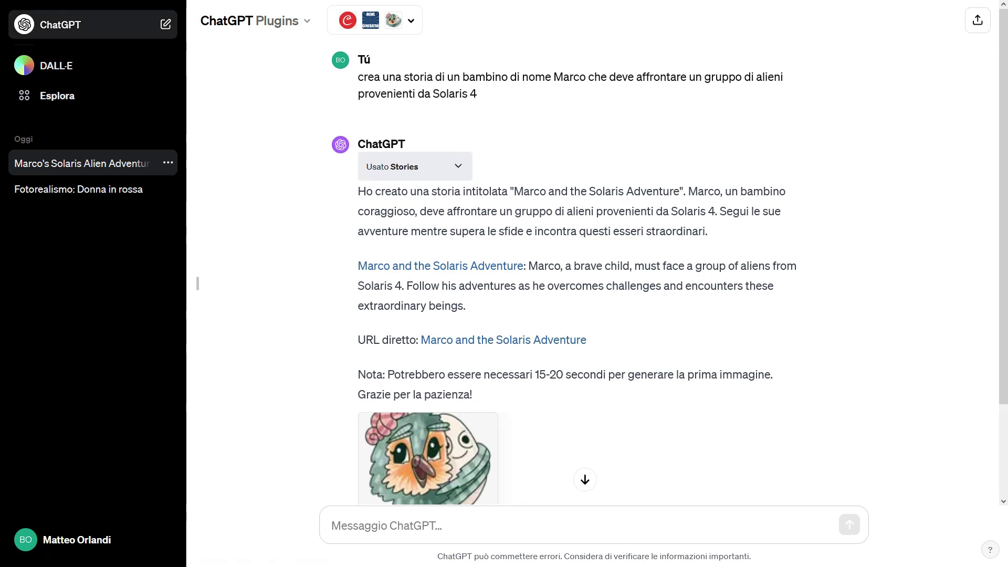
left_click(61, 24)
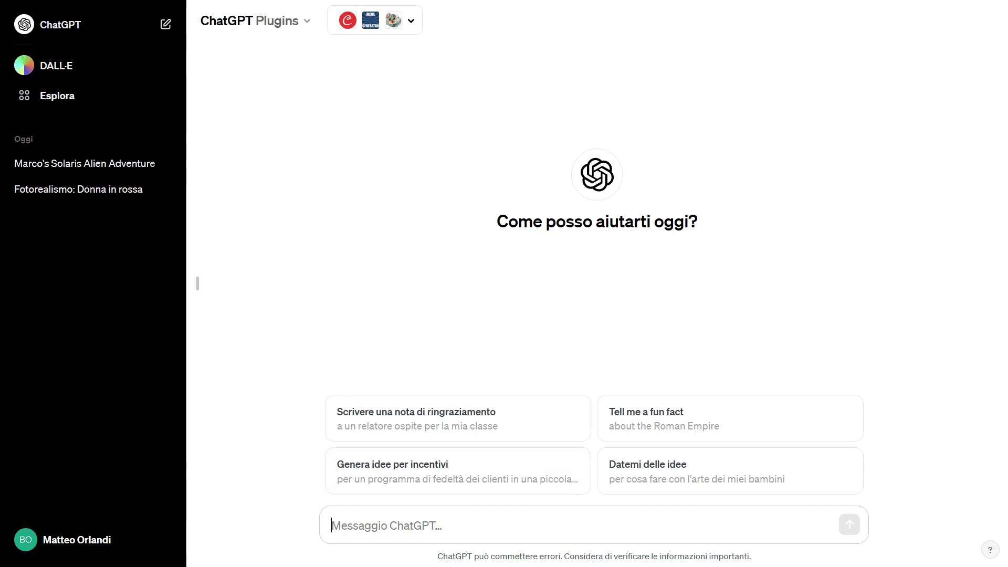
type("utilizza Coupert per cercare buoni sconto in Italia sull'acquisto di una PS5")
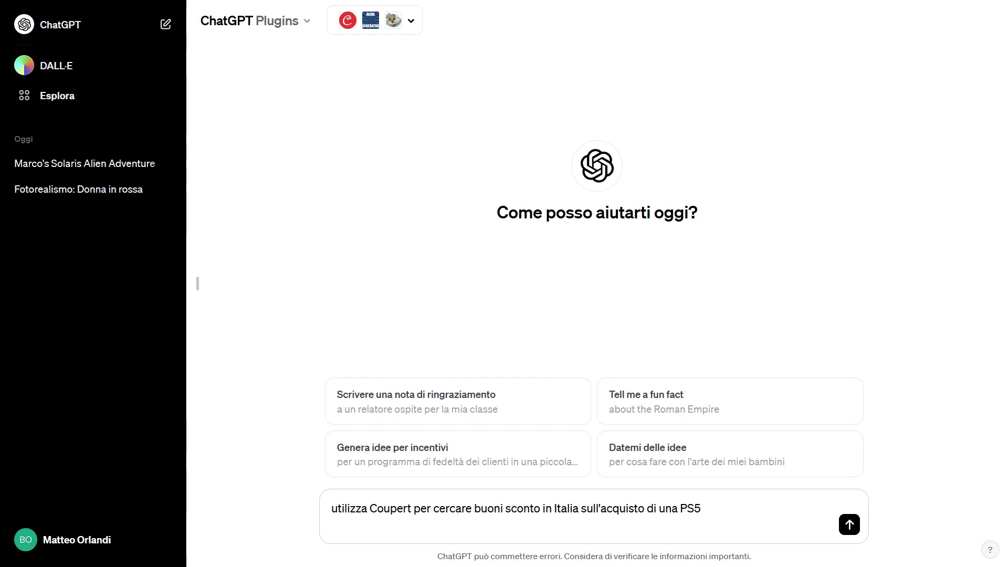
left_click_drag(581, 508, 543, 508)
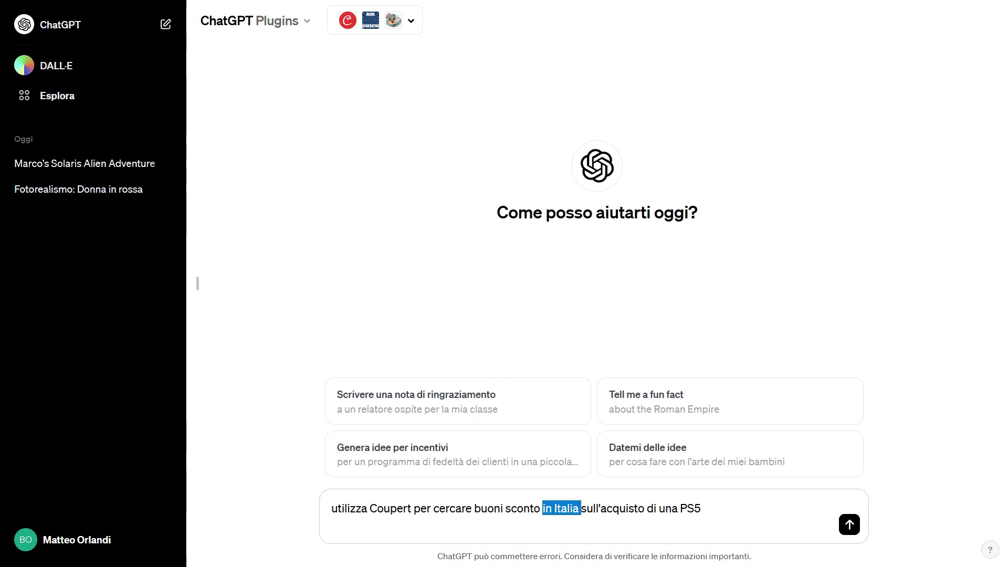
key("BackSpace")
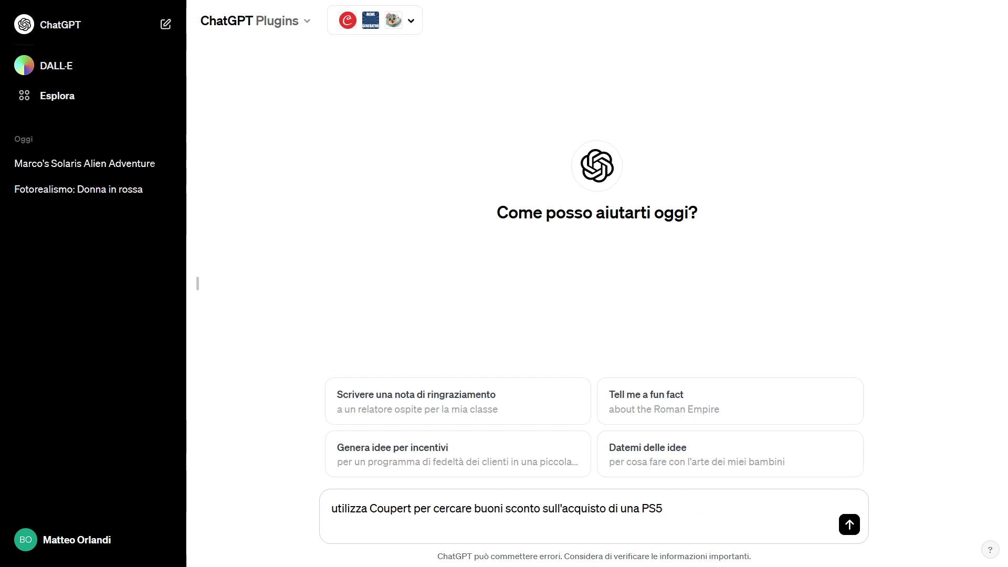
key("Return")
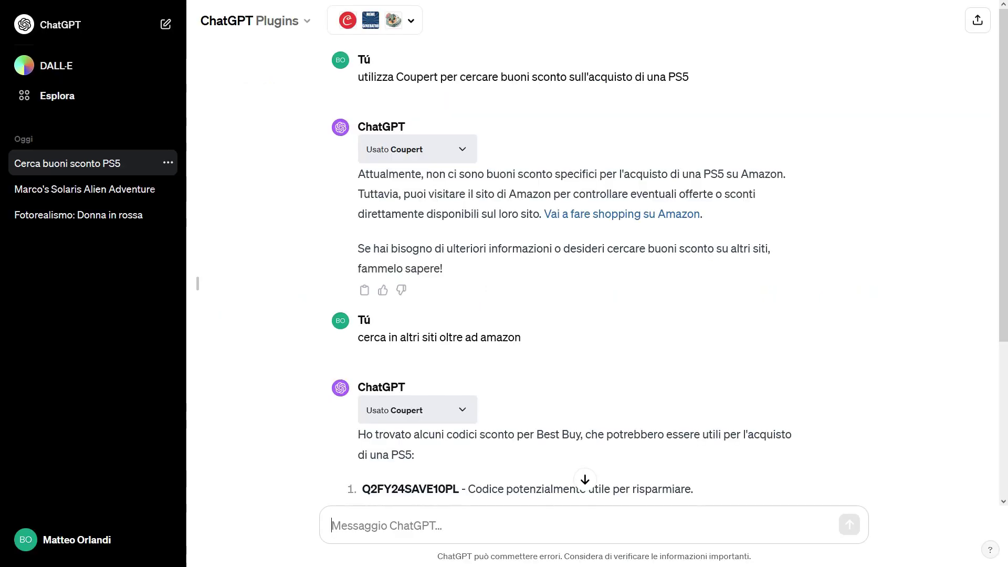
Step: Read through the Coupert replies about PS5 discounts on Amazon and on other sites
scroll(593, 262, "down", 3)
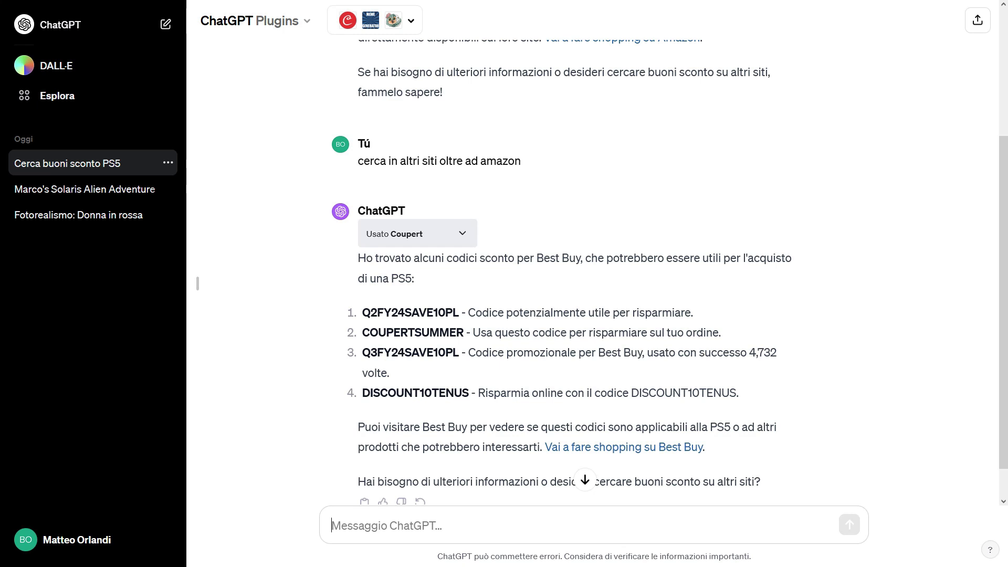
scroll(593, 262, "down", 1)
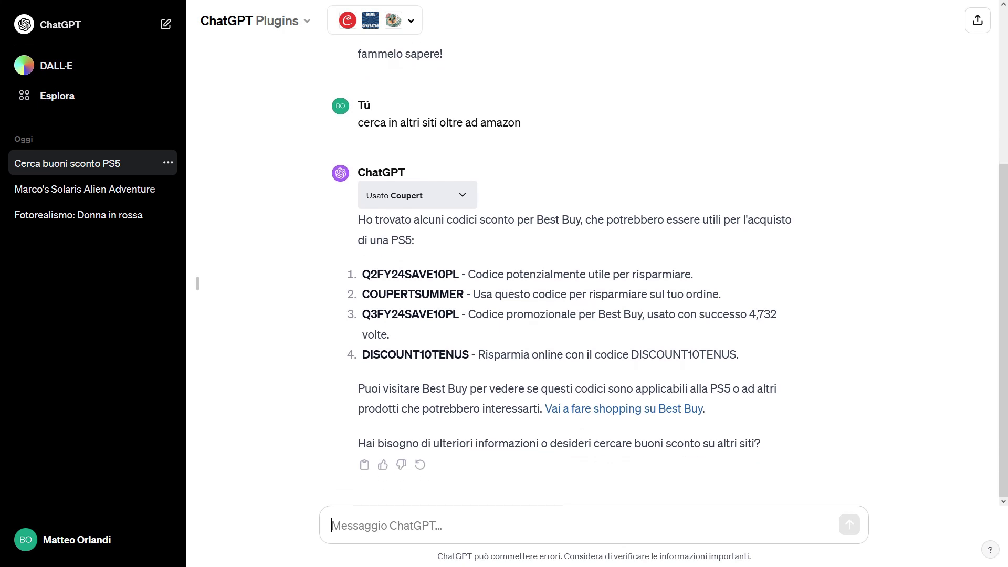
scroll(624, 410, "up", 3)
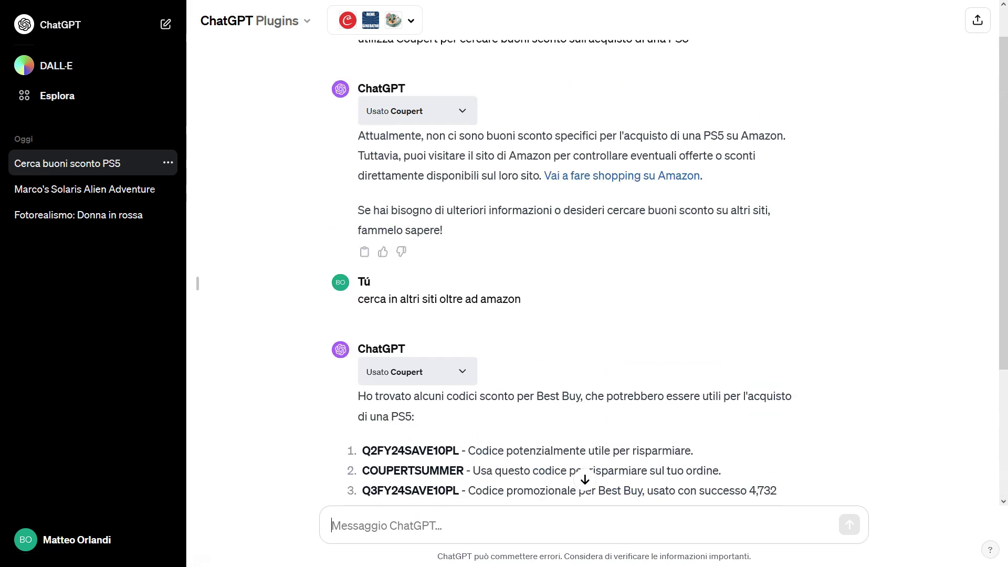
scroll(594, 262, "up", 1)
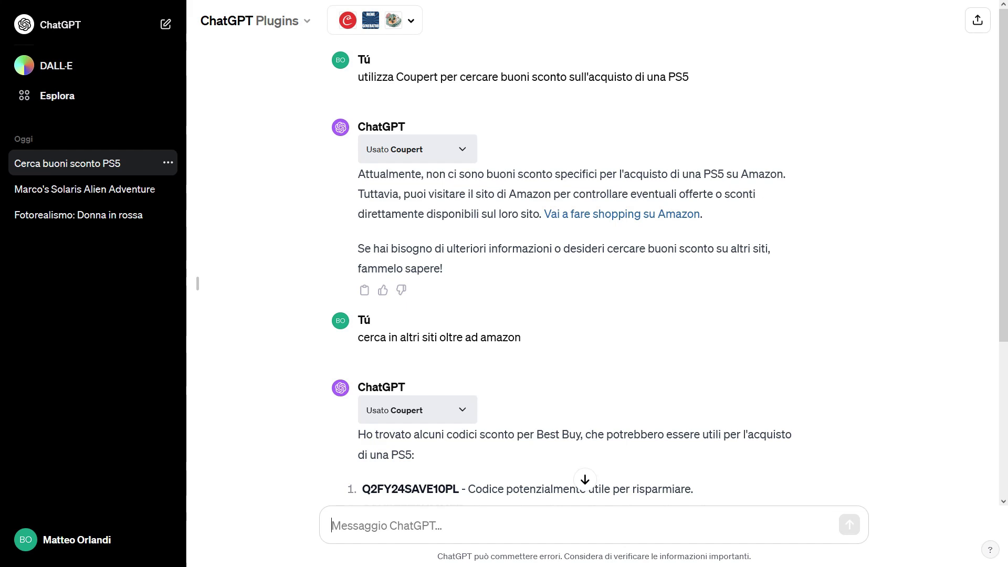
scroll(578, 262, "up", 2)
scroll(593, 273, "down", 4)
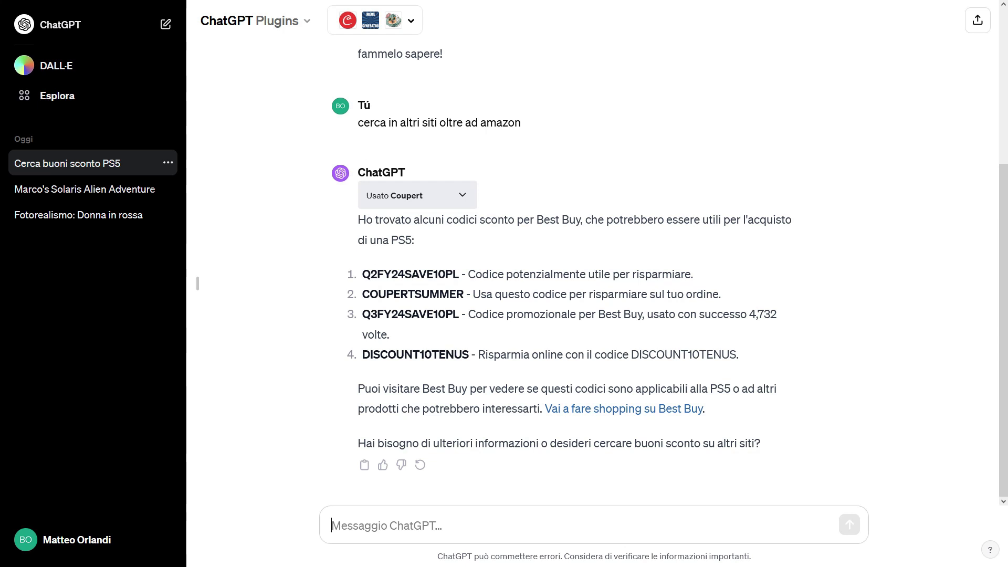
scroll(593, 273, "up", 4)
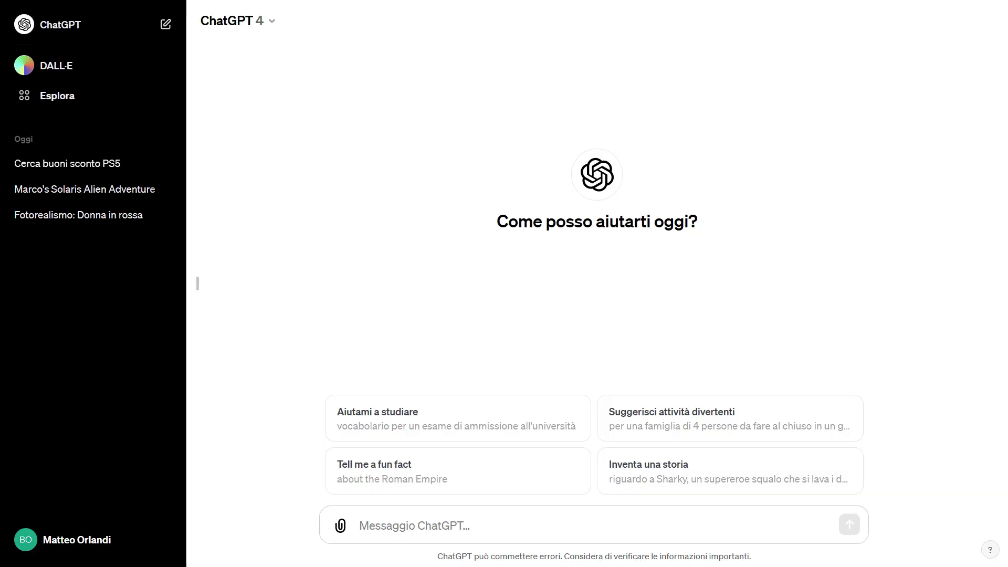
Step: Review the models available for a new chat and keep GPT-4 selected
left_click(236, 21)
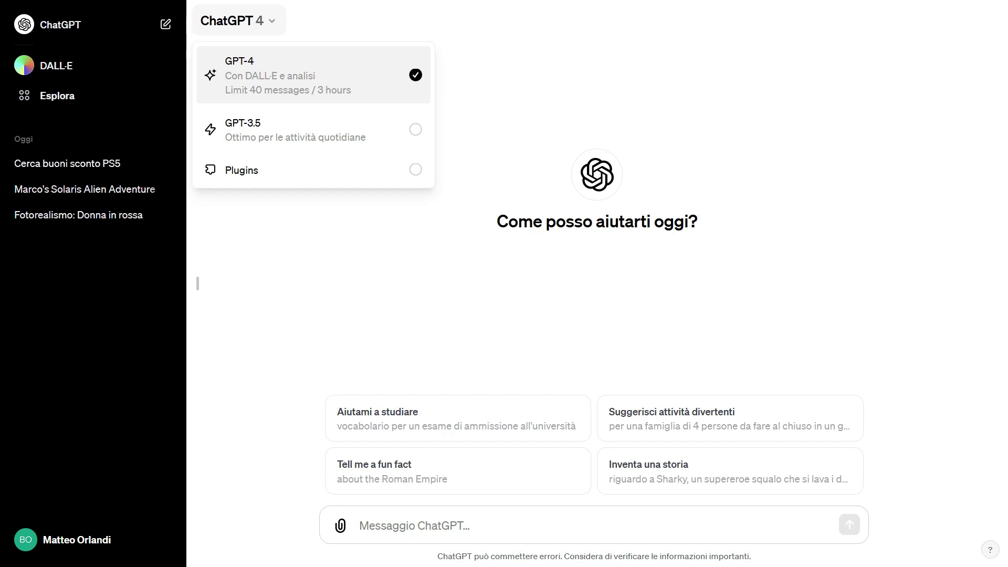
key("Escape")
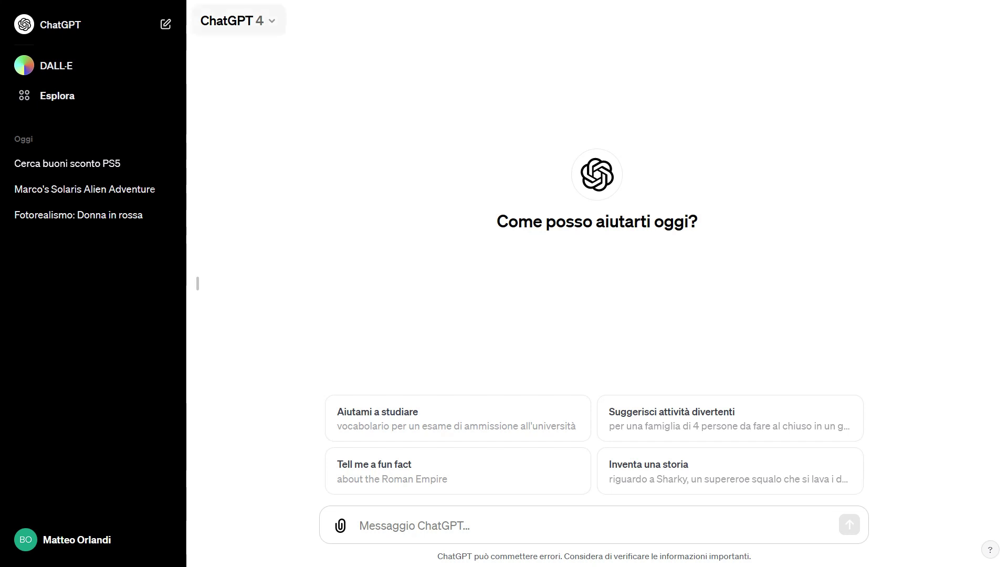
Step: Check the model choices for the new chat, and browse the catalogue of ready-made GPTs made by OpenAI
left_click(237, 20)
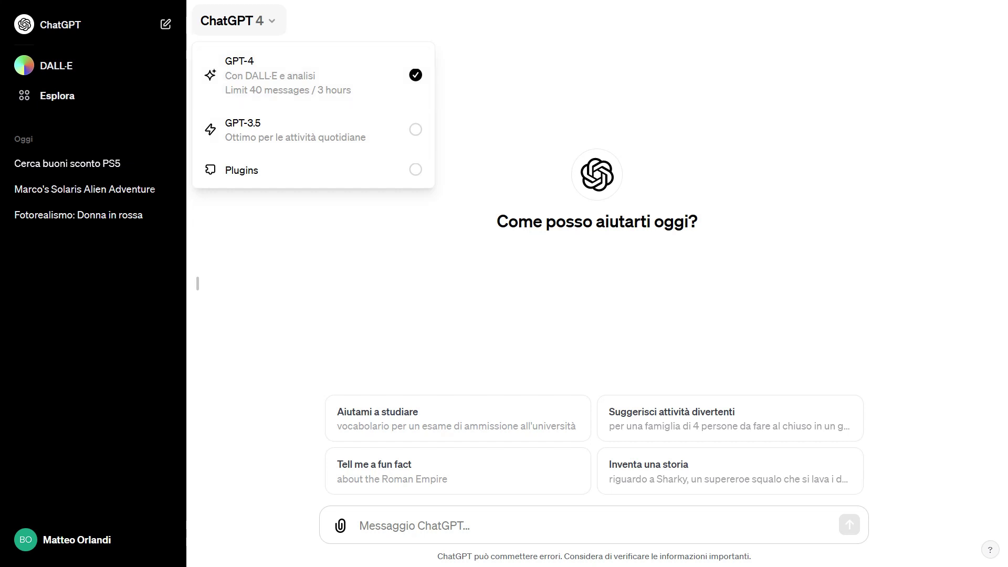
key("Escape")
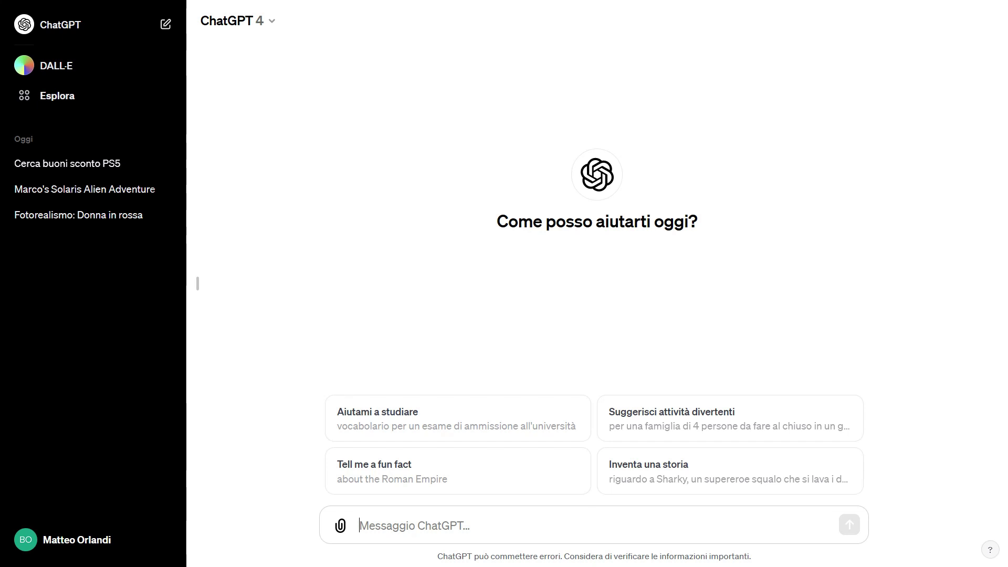
left_click(57, 95)
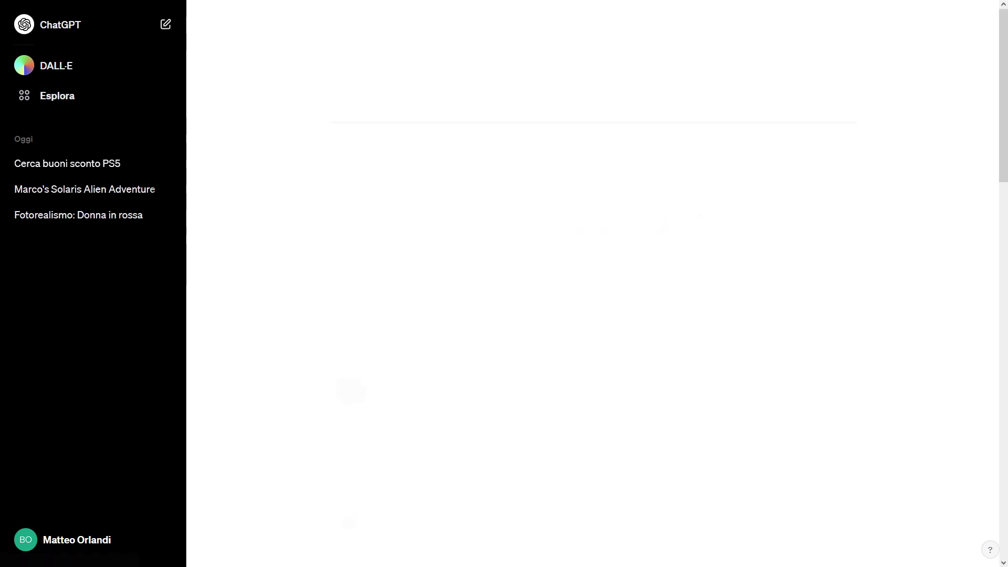
scroll(525, 315, "down", 3)
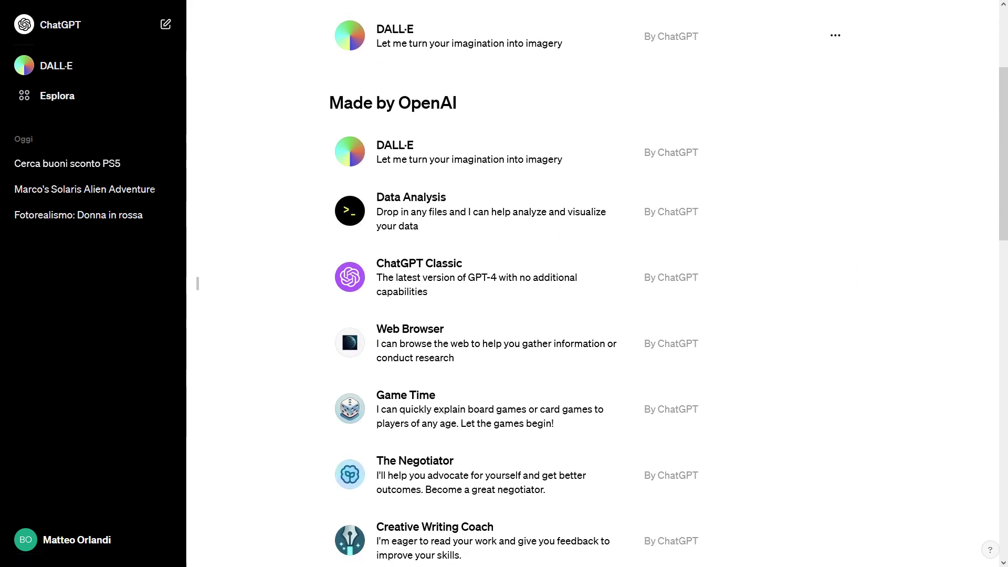
scroll(526, 326, "down", 15)
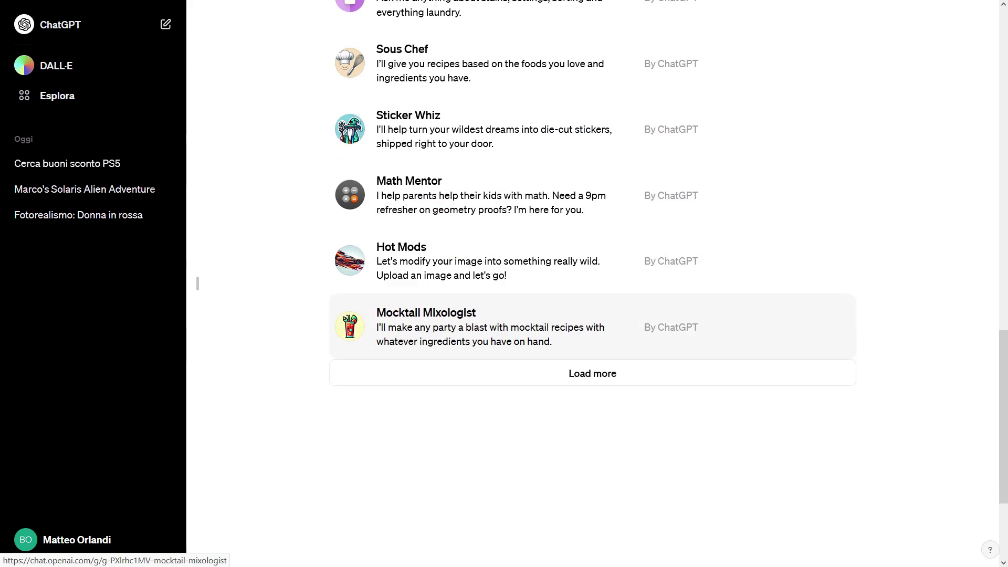
scroll(525, 294, "up", 6)
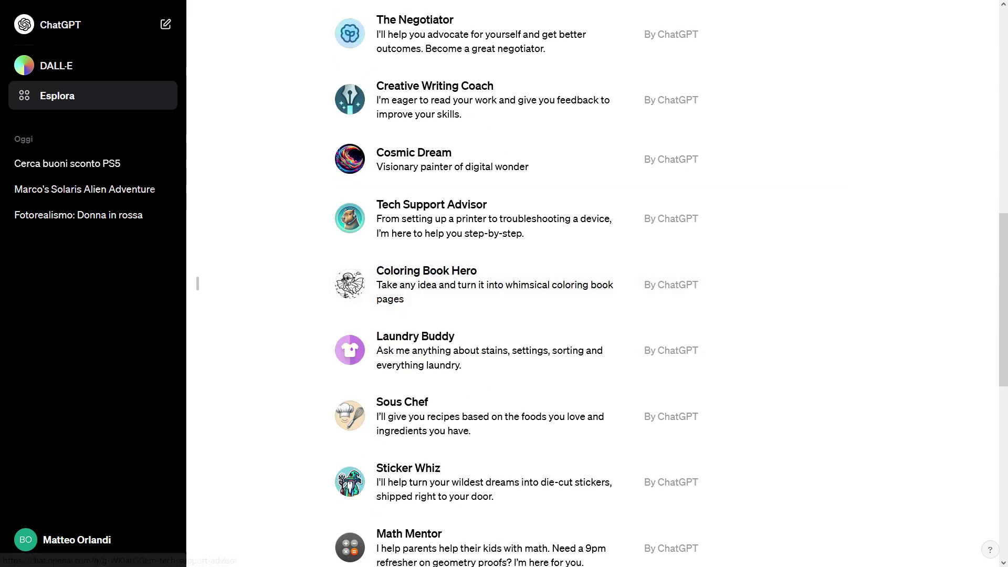
key("F11")
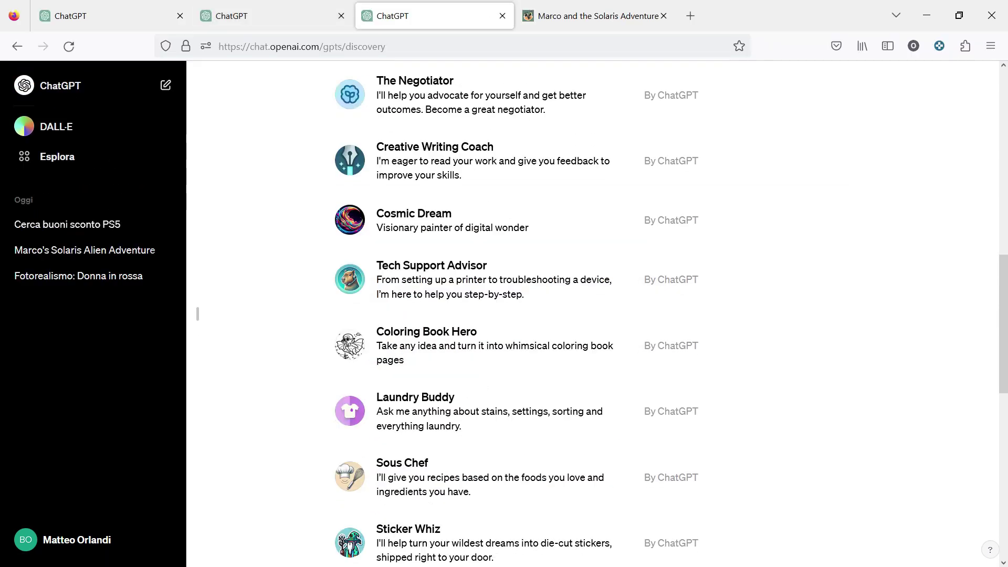
Step: Start a new chat in Plugins mode and review the enabled plugins: Coupert, Meme Generator and Stories
left_click(60, 85)
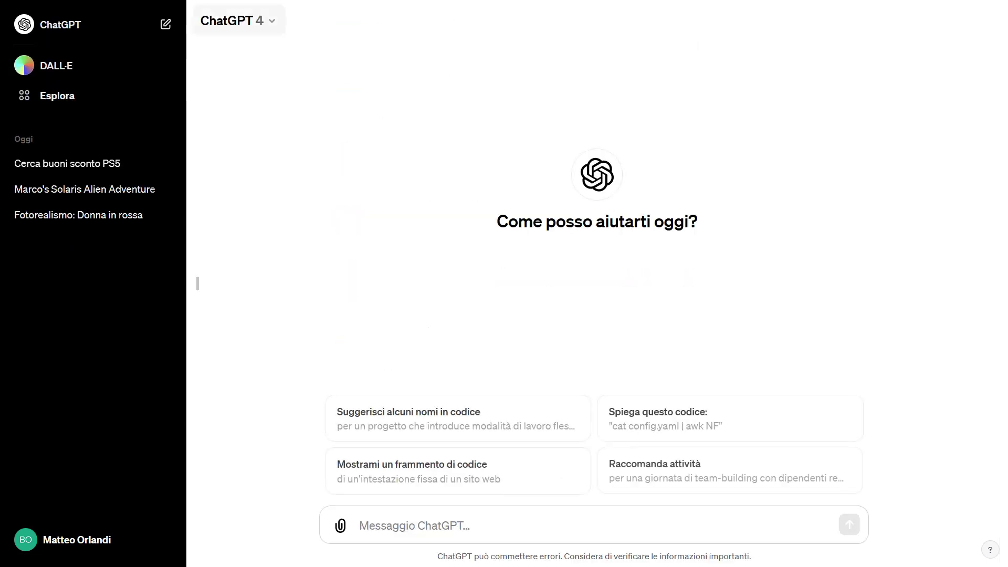
left_click(237, 20)
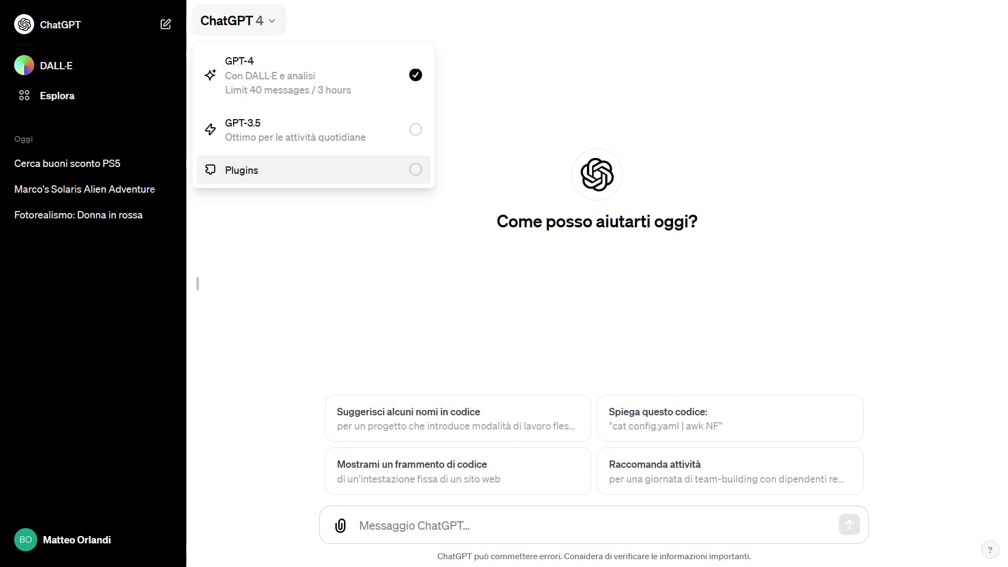
left_click(241, 170)
left_click(411, 20)
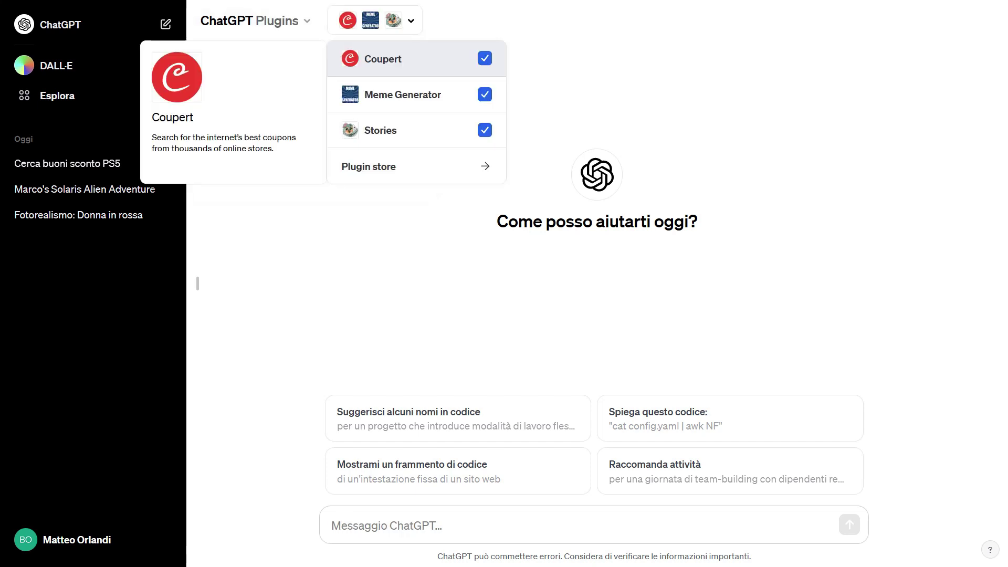
key("Escape")
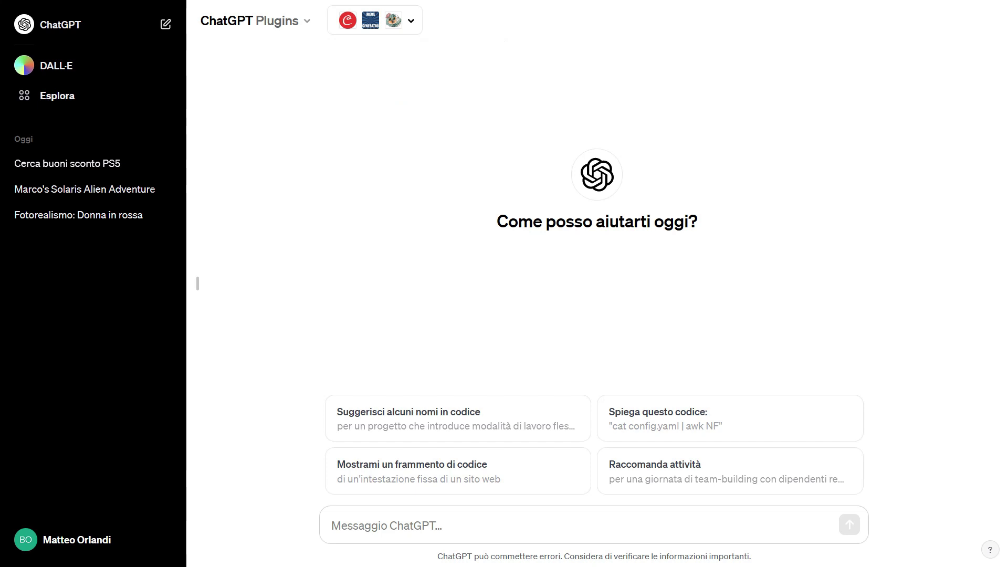
Step: Switch the chat from Plugins to GPT-4 and from there to GPT-3.5
left_click(249, 21)
left_click(252, 76)
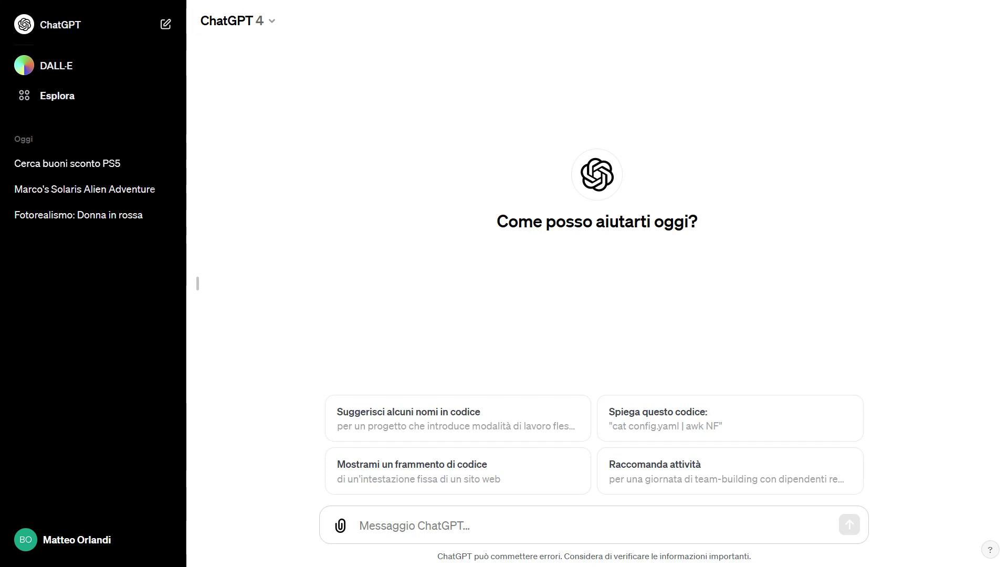
left_click(236, 20)
left_click(246, 126)
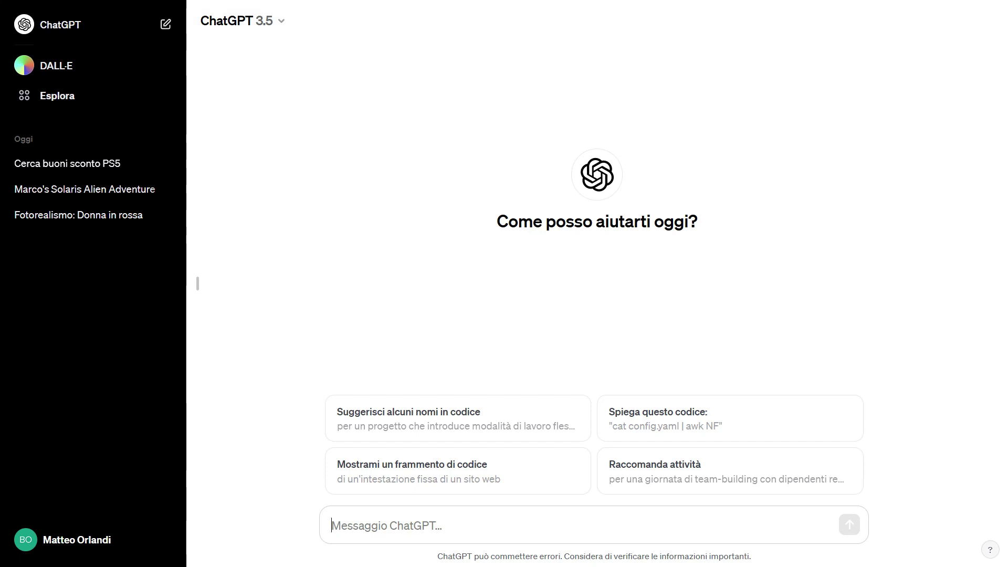
Step: Look briefly at the GPT catalogue, return to a new chat and set its model to GPT-4
left_click(58, 96)
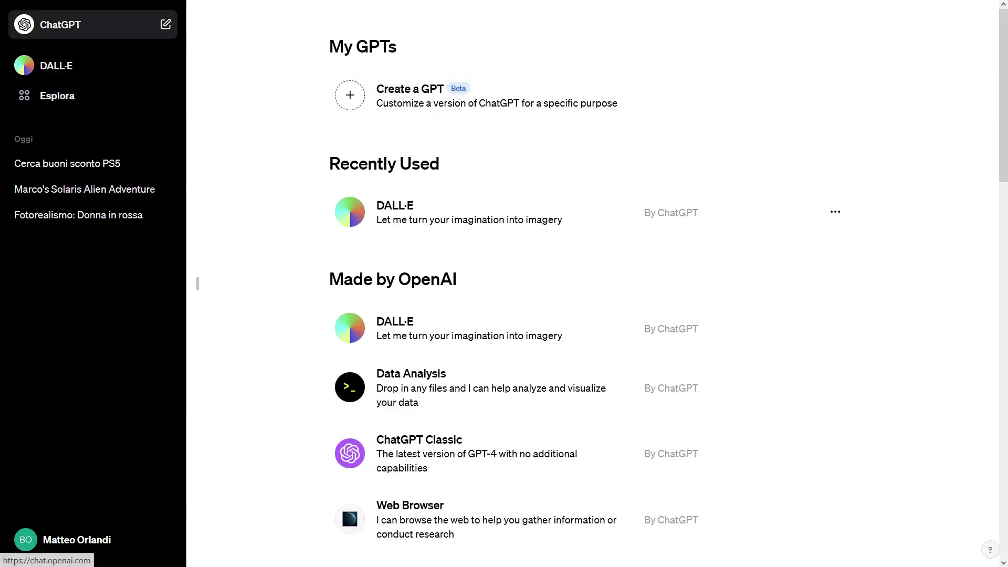
left_click(60, 25)
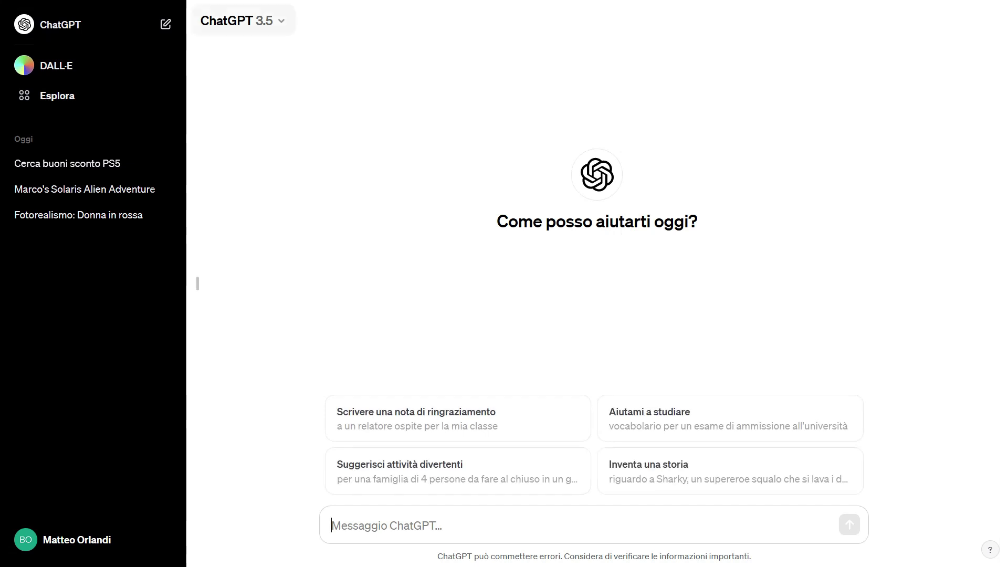
left_click(241, 21)
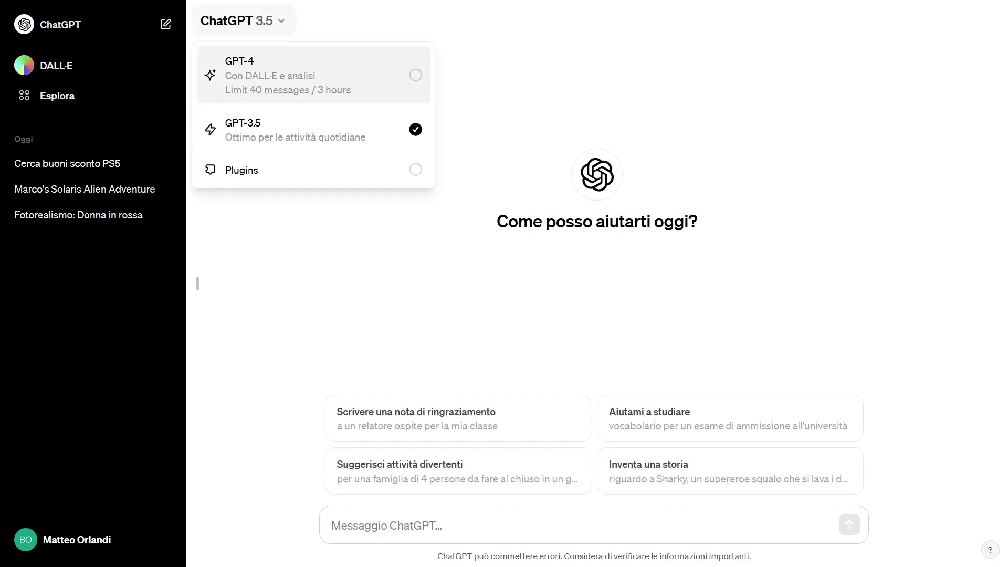
left_click(289, 75)
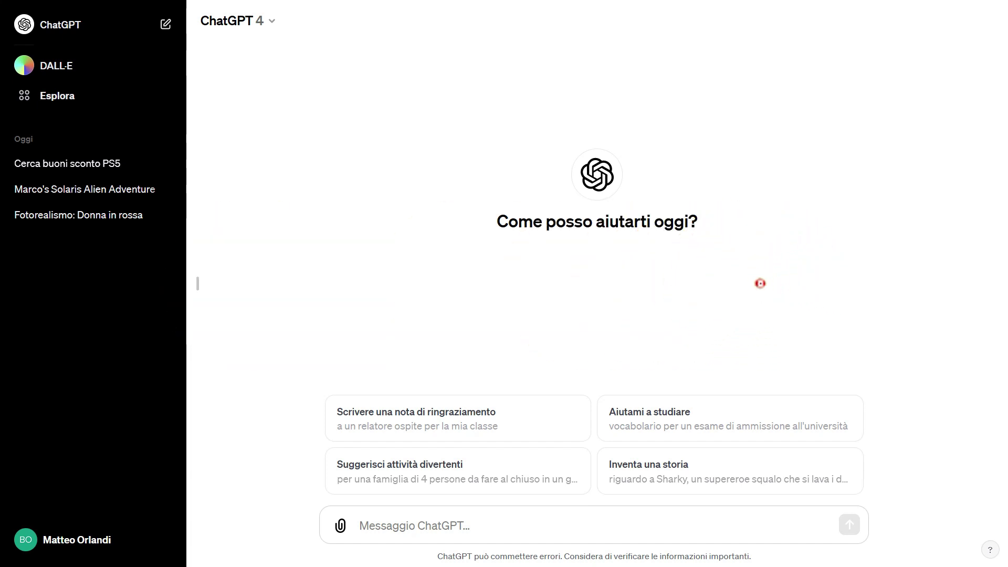
Step: Reopen the GPT catalogue and look through the GPTs made by OpenAI, starting with DALL·E and Data Analysis
left_click(58, 96)
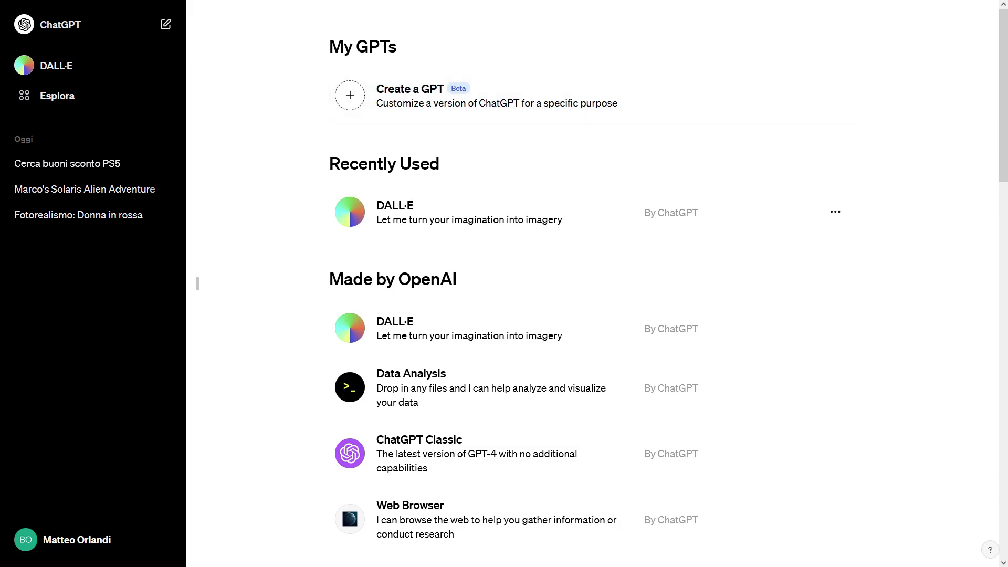
scroll(525, 148, "down", 8)
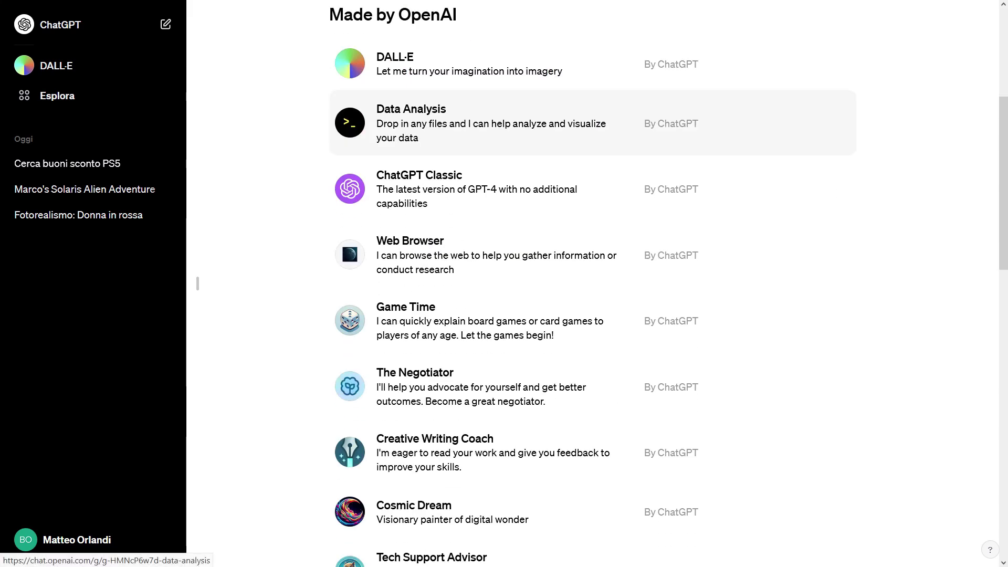